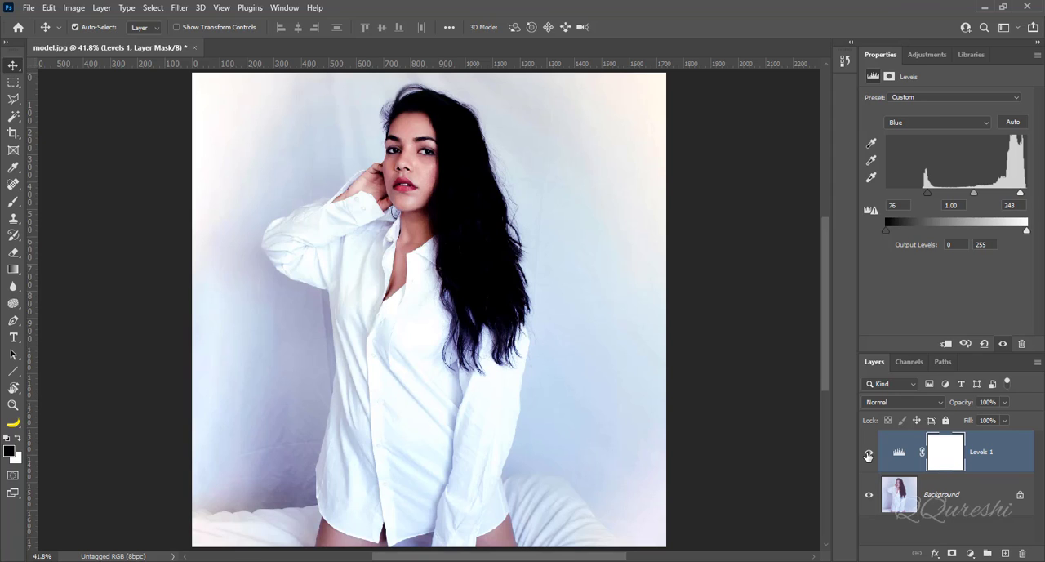
Step: Toggle the Levels 1 layer's visibility to compare the corrected photo with the original
click(868, 454)
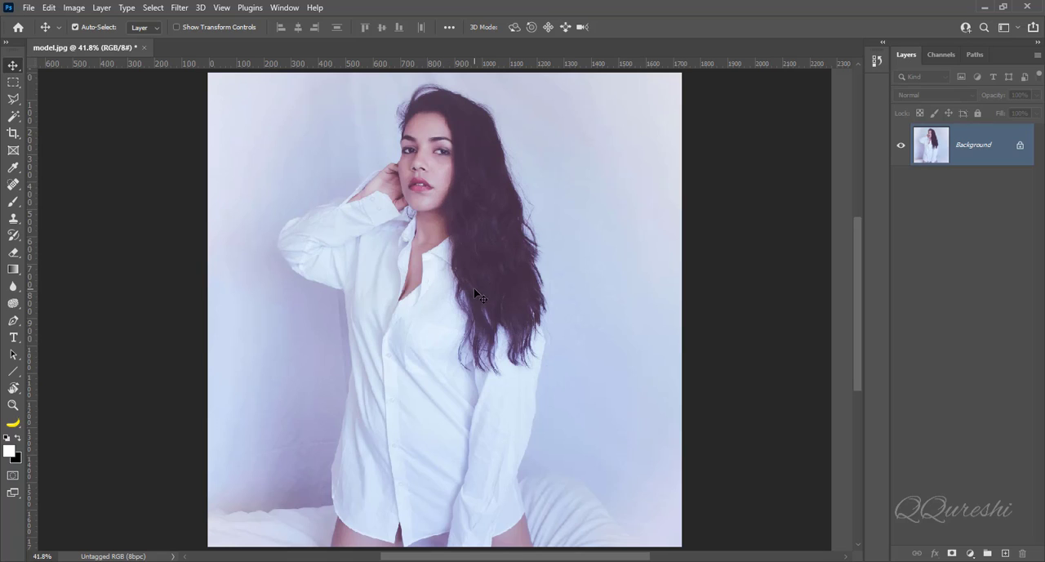
Step: Add a Levels adjustment layer above the Background and rename it "manual"
click(972, 552)
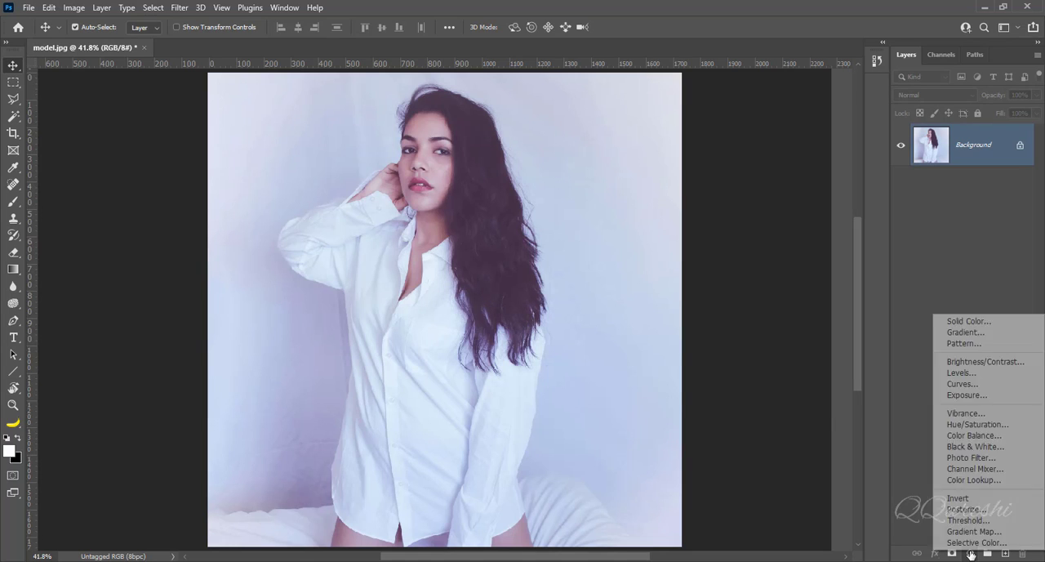
click(962, 374)
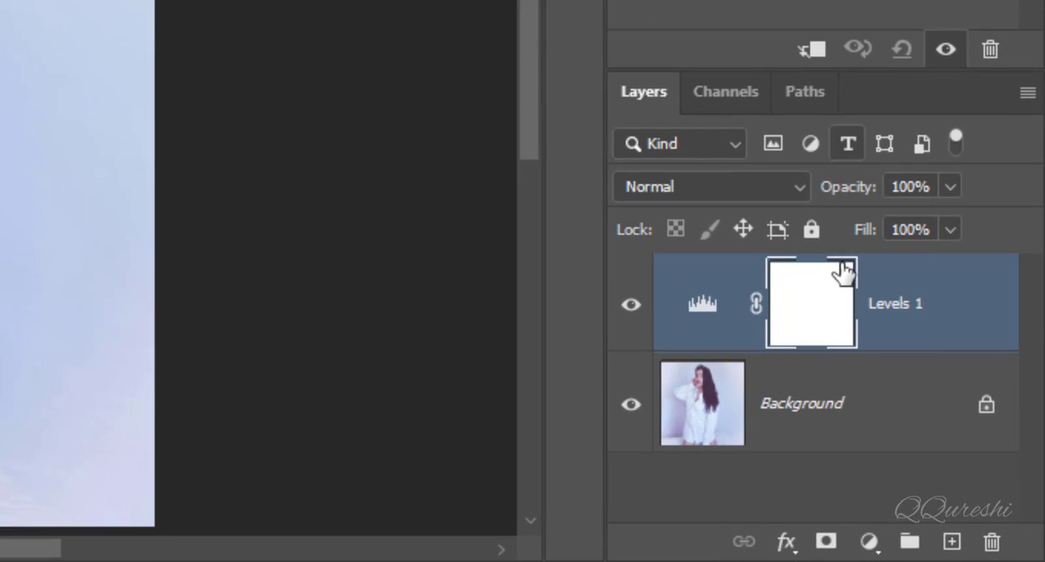
double_click(902, 311)
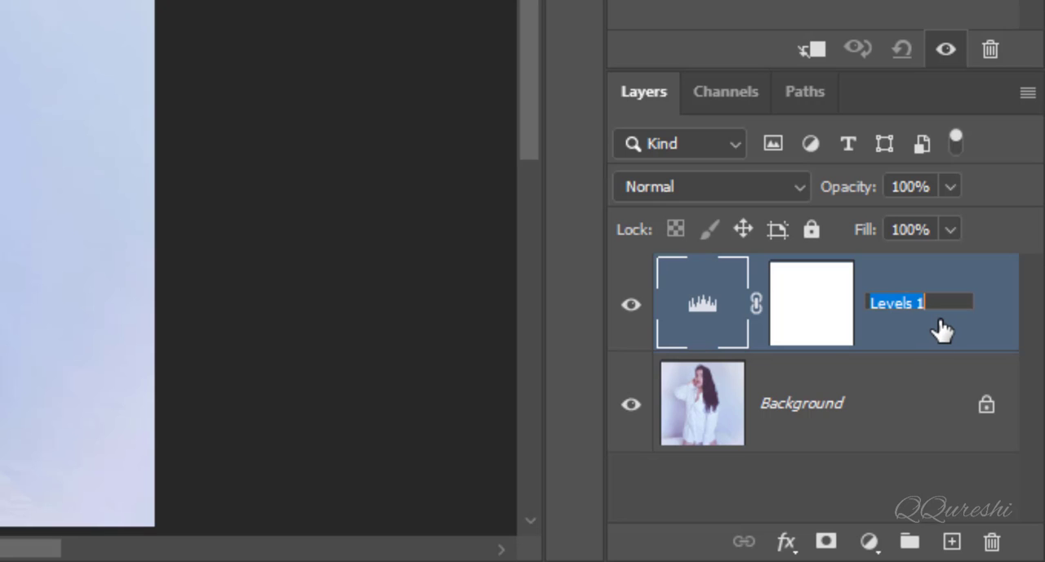
text(manual)
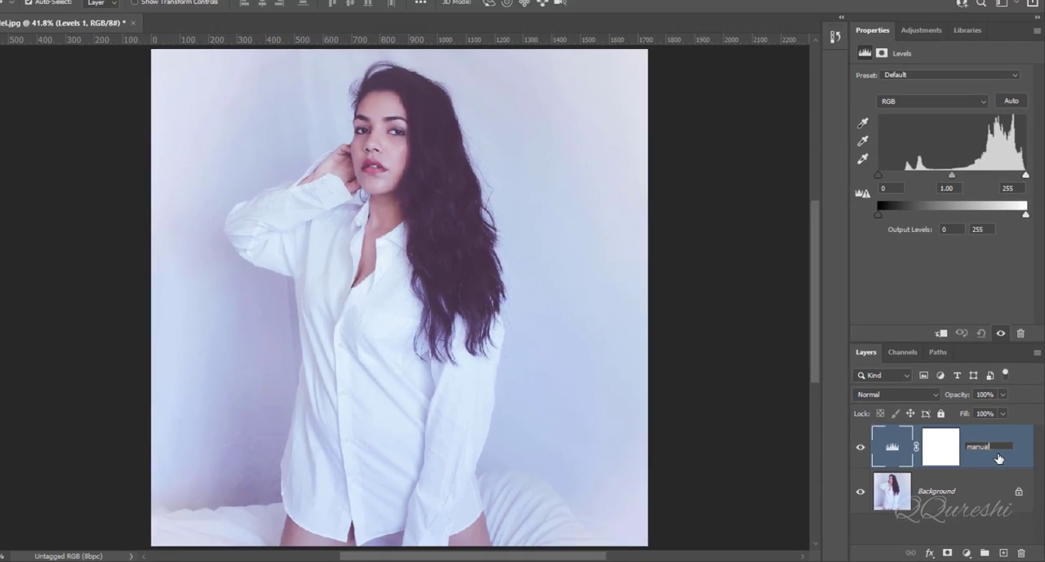
key(Return)
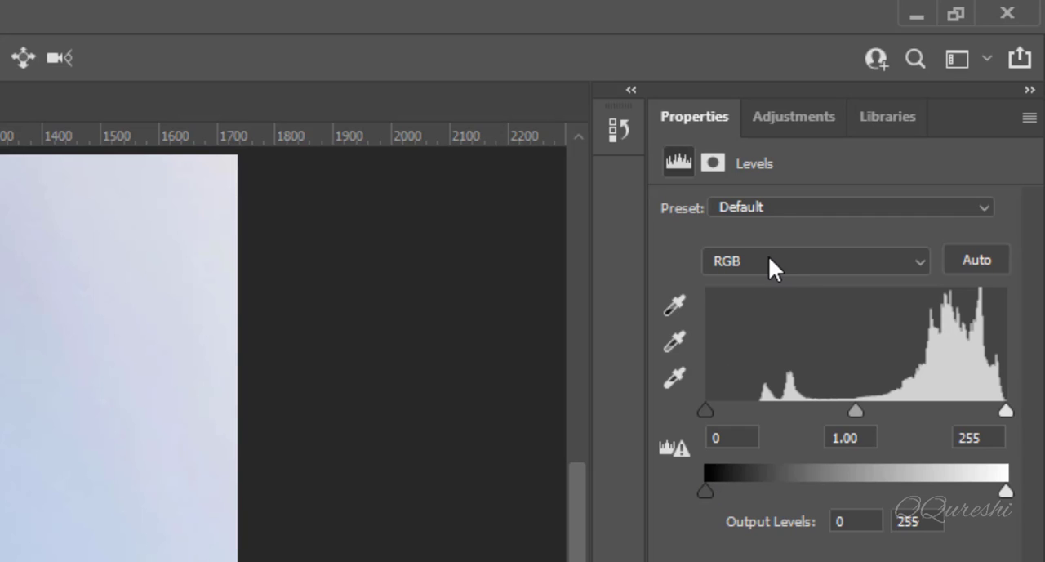
Step: In the Levels adjustment's Red channel, set the shadow input to 70 and the highlight input to 217 using the clipping preview
click(735, 259)
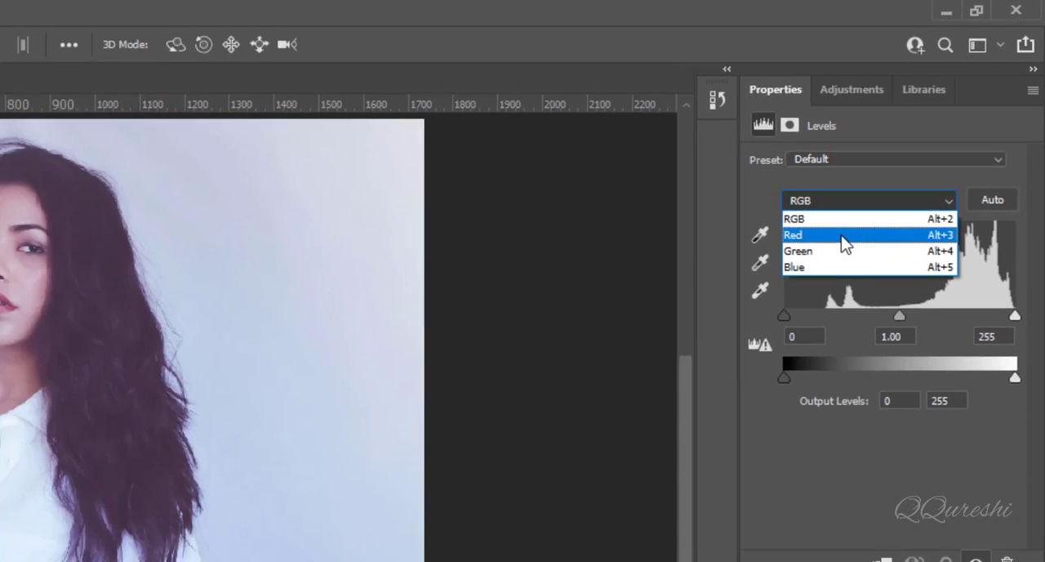
click(780, 306)
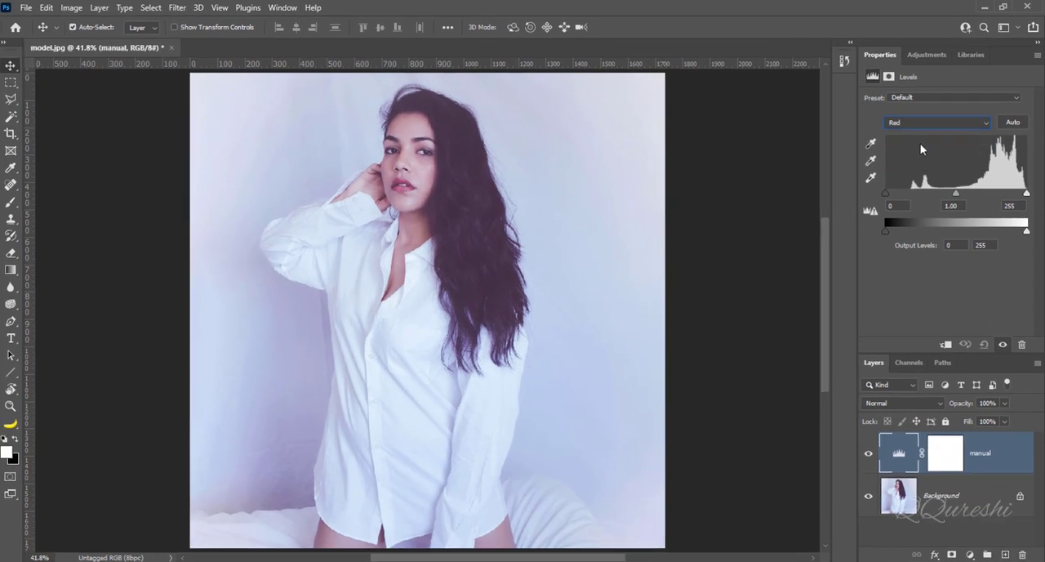
drag(886, 193, 887, 199)
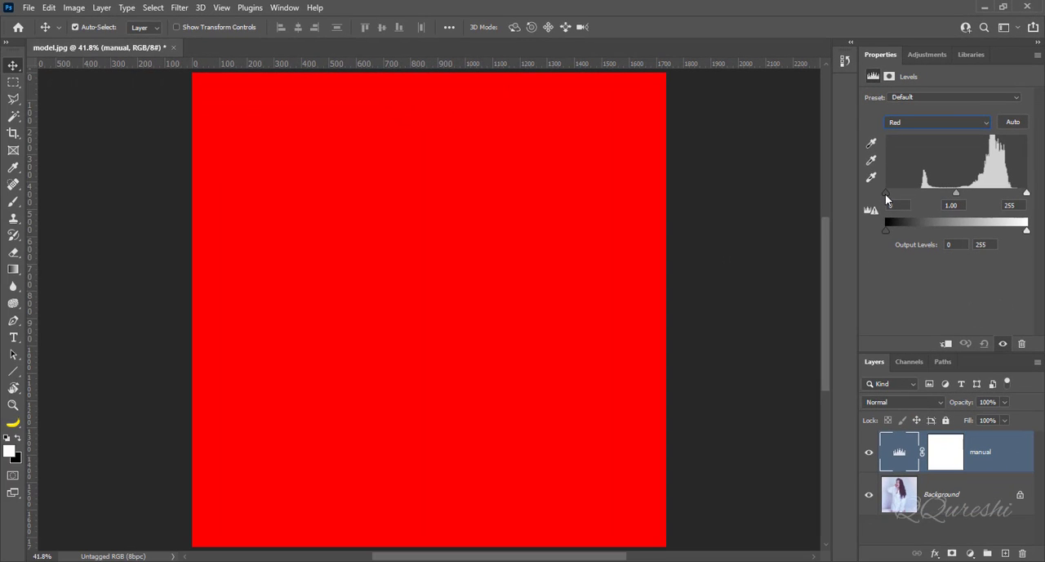
drag(887, 199, 926, 198)
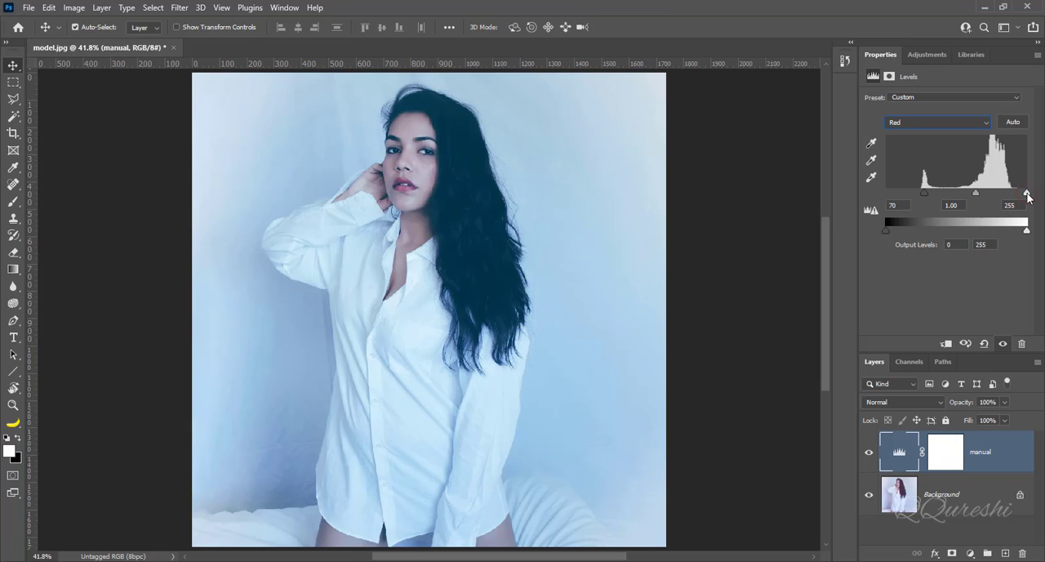
drag(1028, 196, 1027, 196)
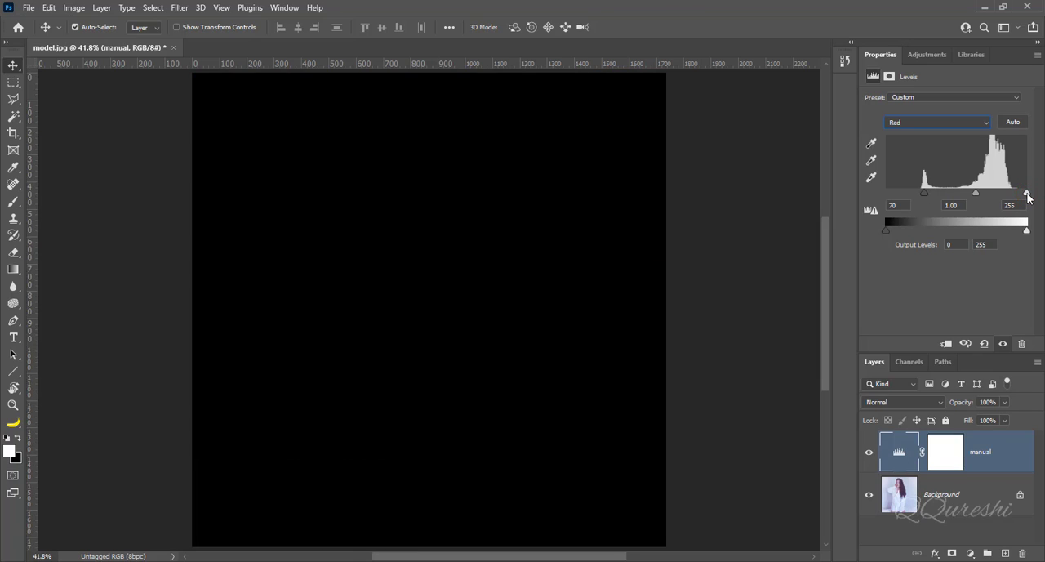
drag(1028, 196, 1007, 197)
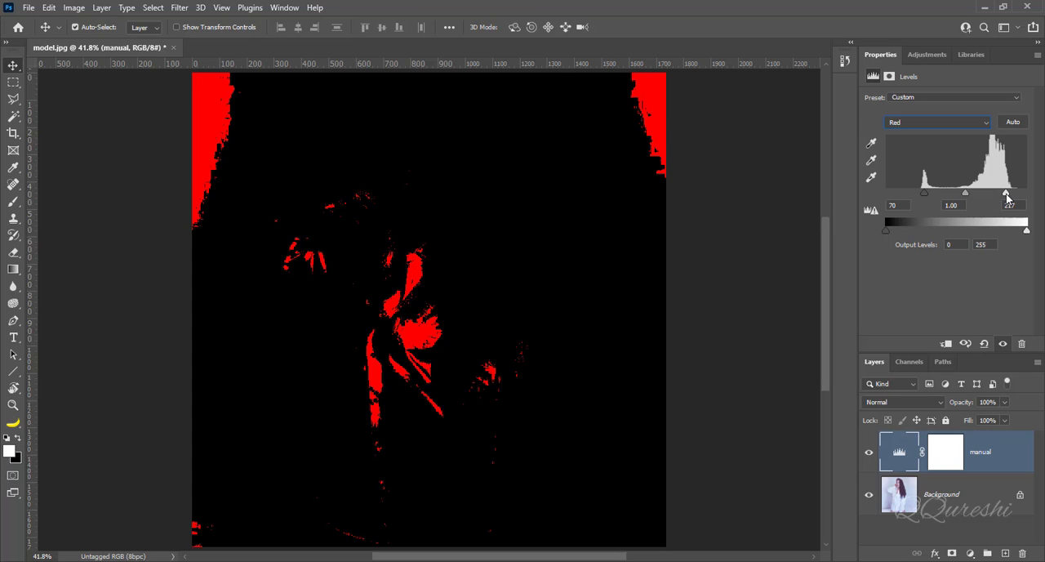
drag(1007, 197, 1007, 197)
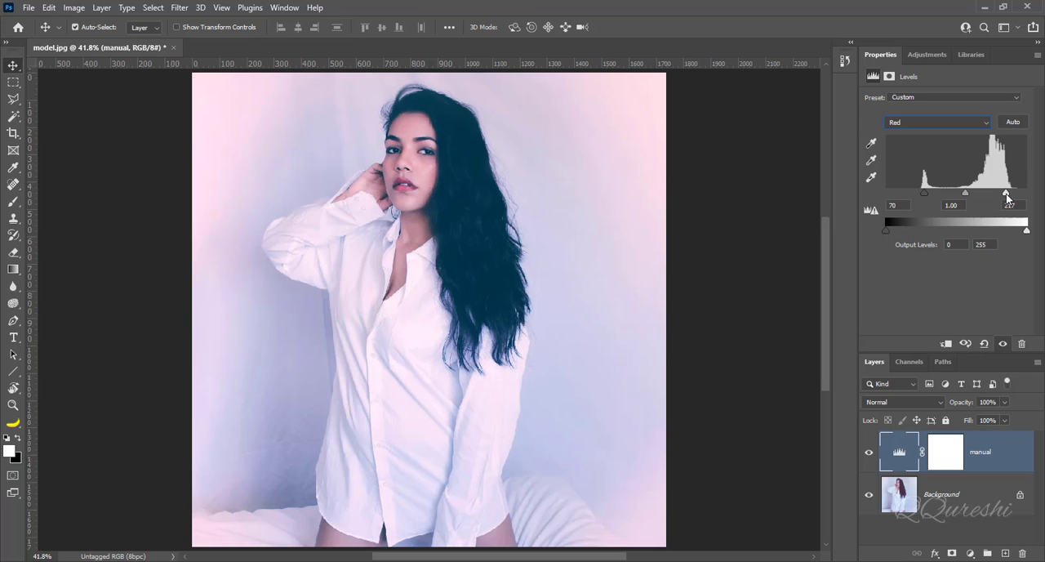
Step: In the Green channel of the Levels adjustment, set the shadow input level to 57 and the highlight input level to 228
click(915, 122)
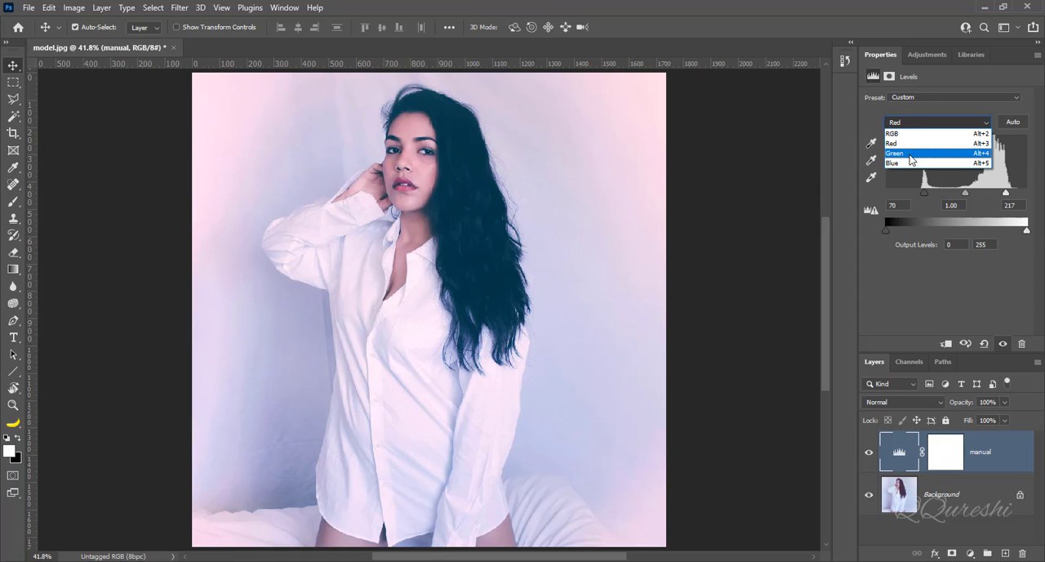
click(912, 159)
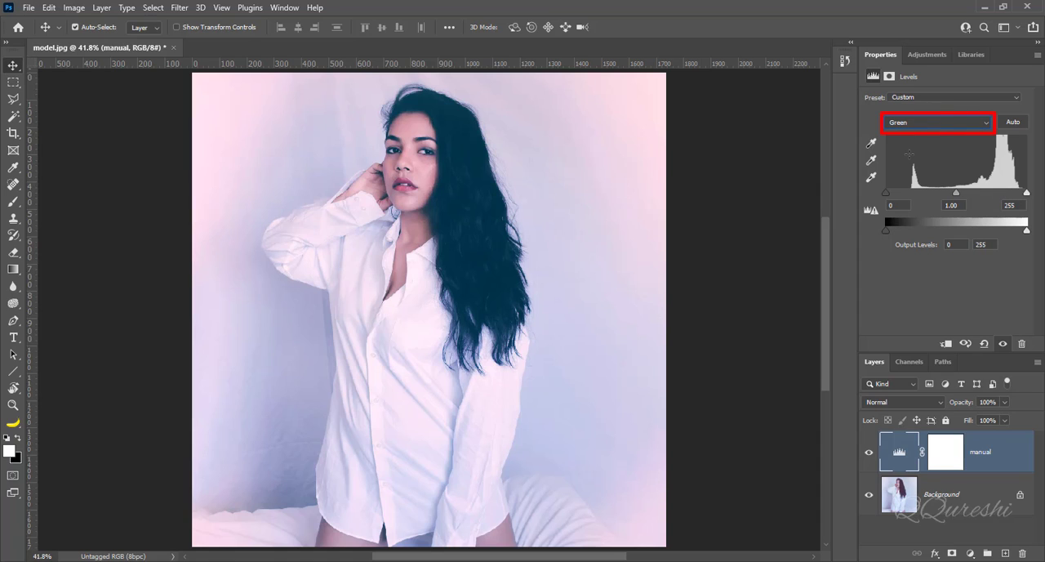
drag(886, 193, 887, 196)
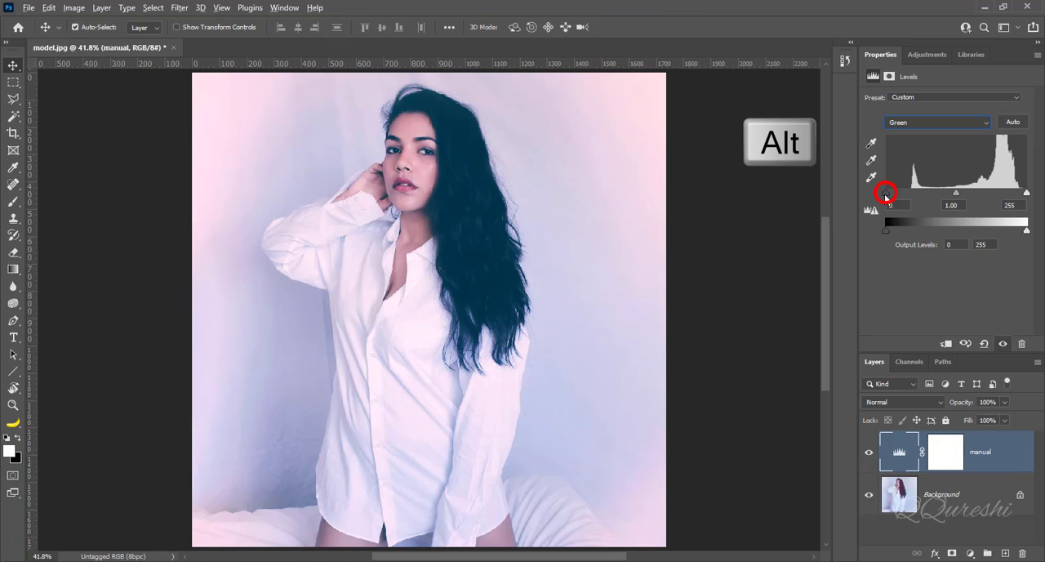
drag(886, 196, 918, 197)
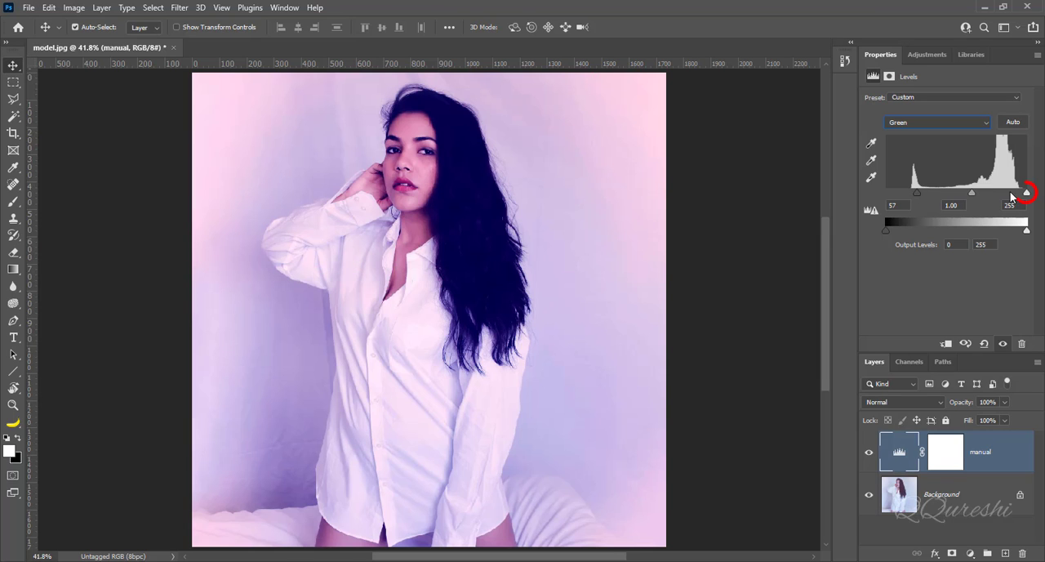
drag(1027, 193, 1012, 198)
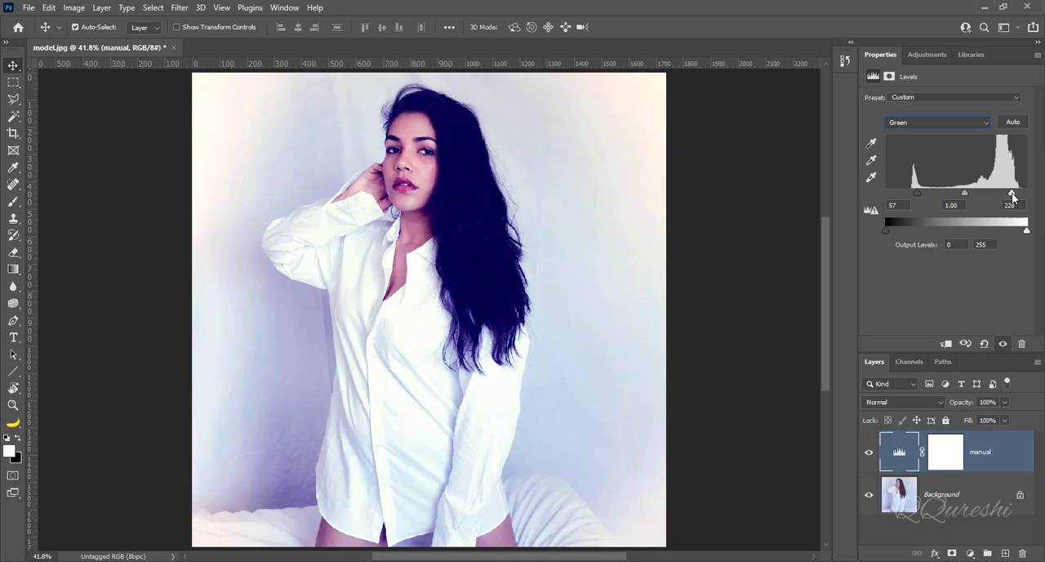
Step: In the Blue channel, set the shadow input level to 78 and the highlight input level to 244 using the clipping preview
click(914, 121)
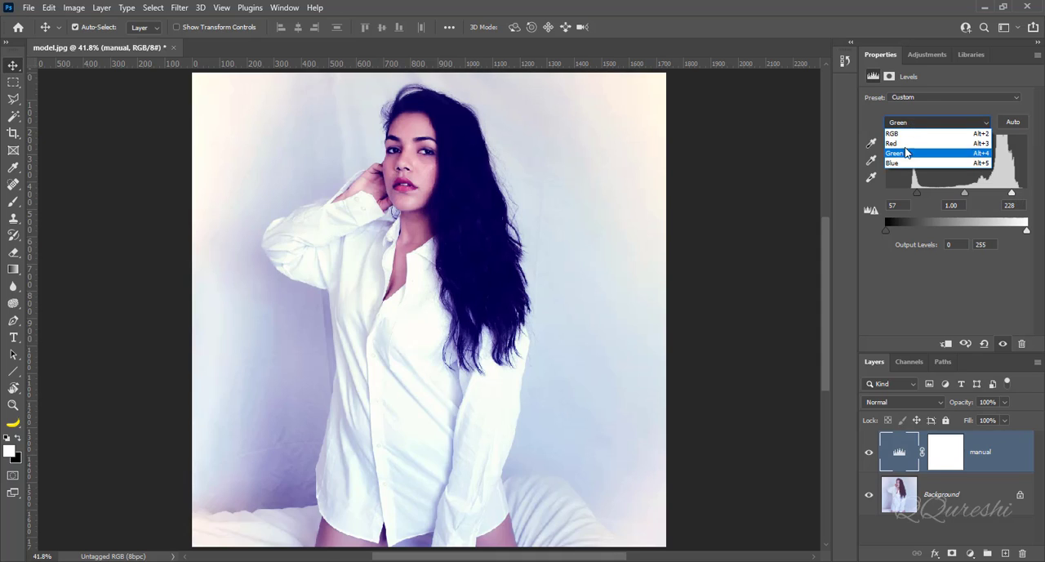
click(905, 161)
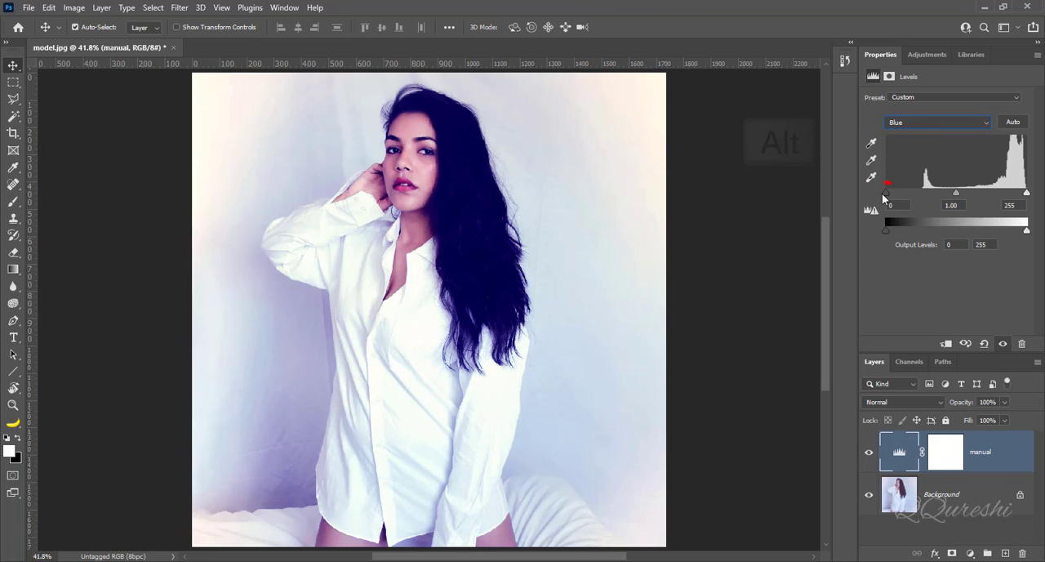
alt+click(889, 194)
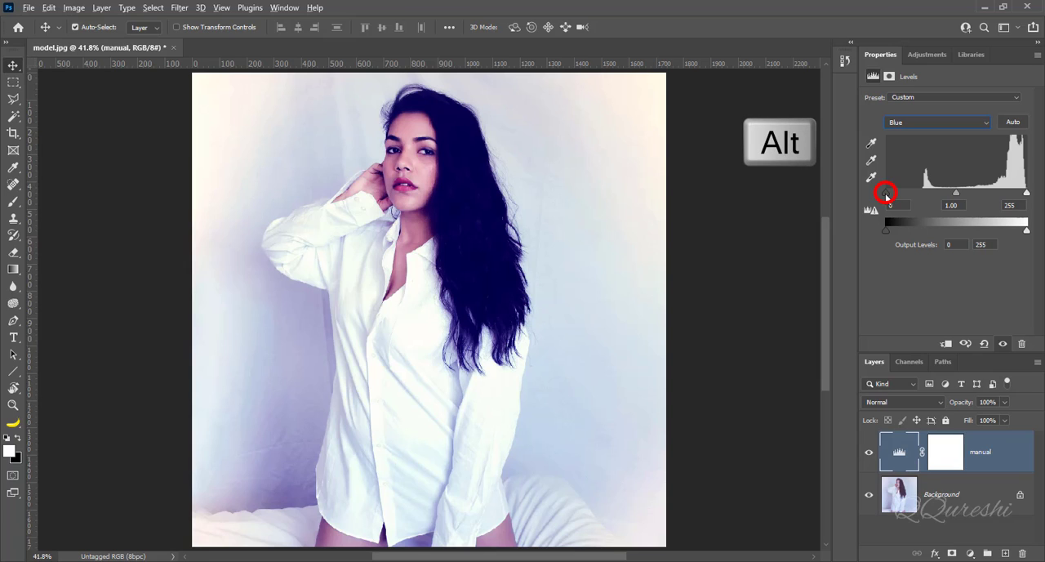
alt+click(887, 195)
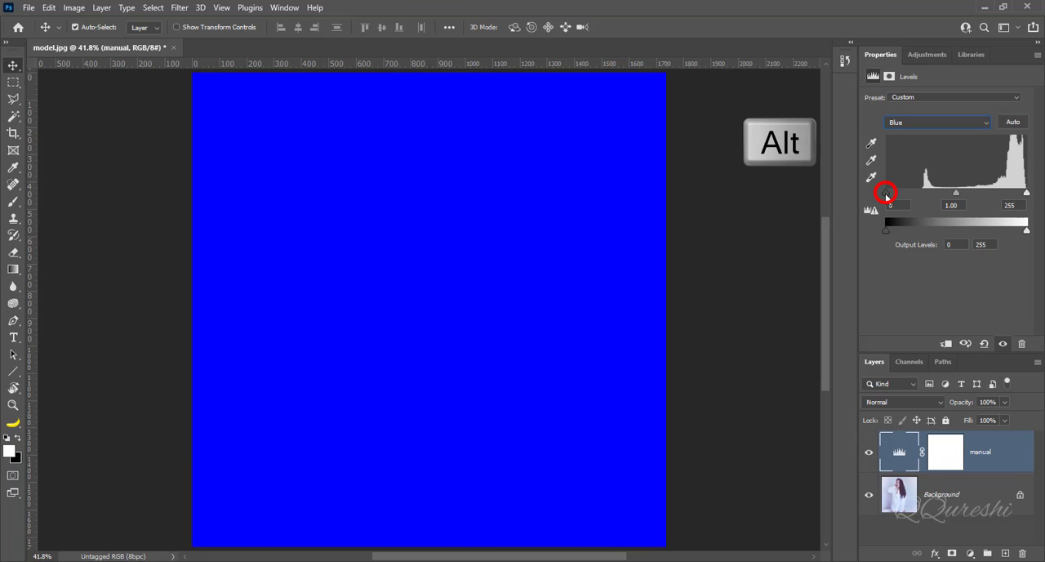
drag(887, 195, 930, 196)
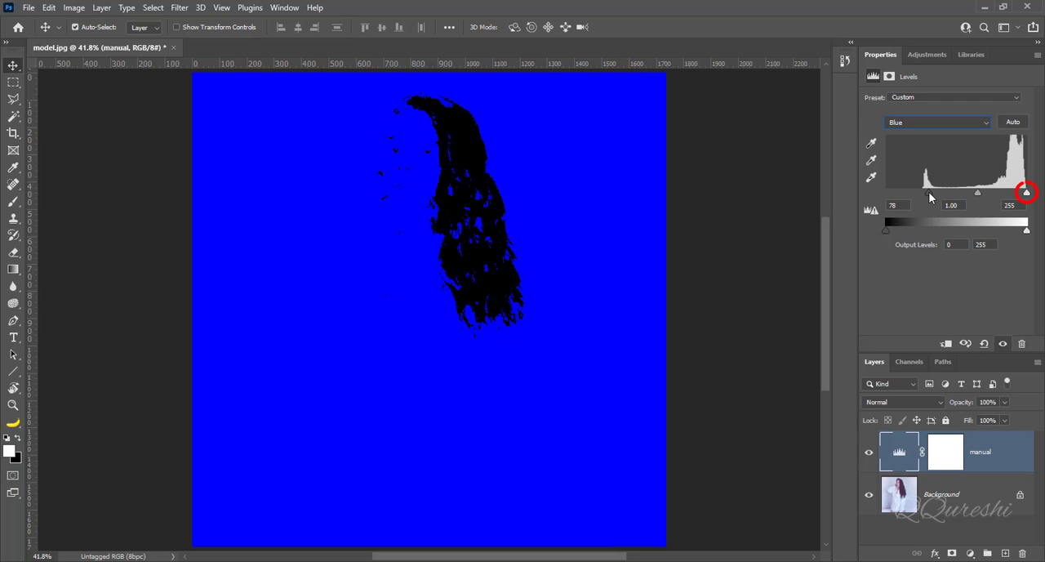
drag(930, 196, 931, 196)
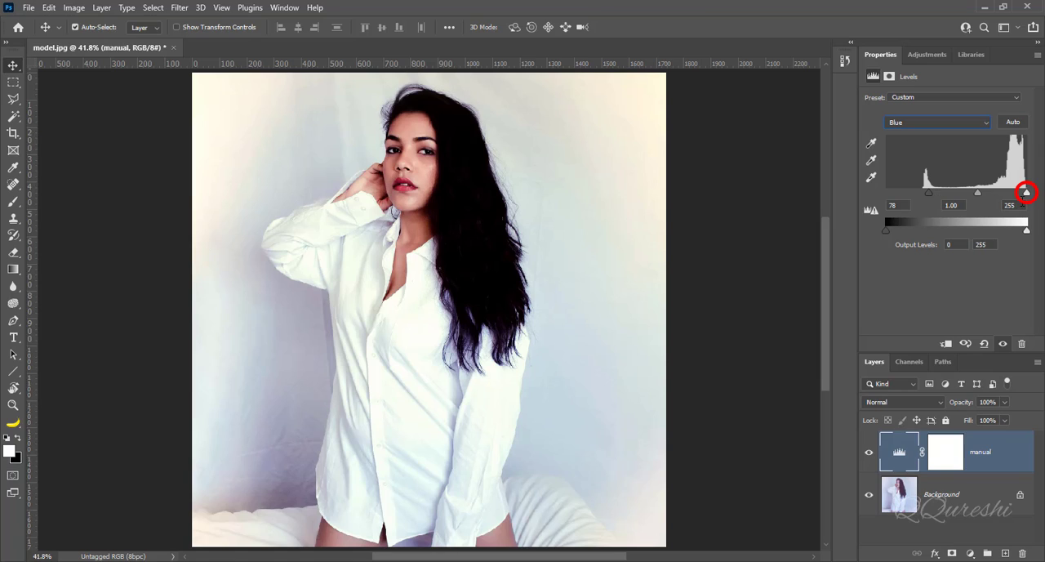
drag(1027, 194, 1028, 196)
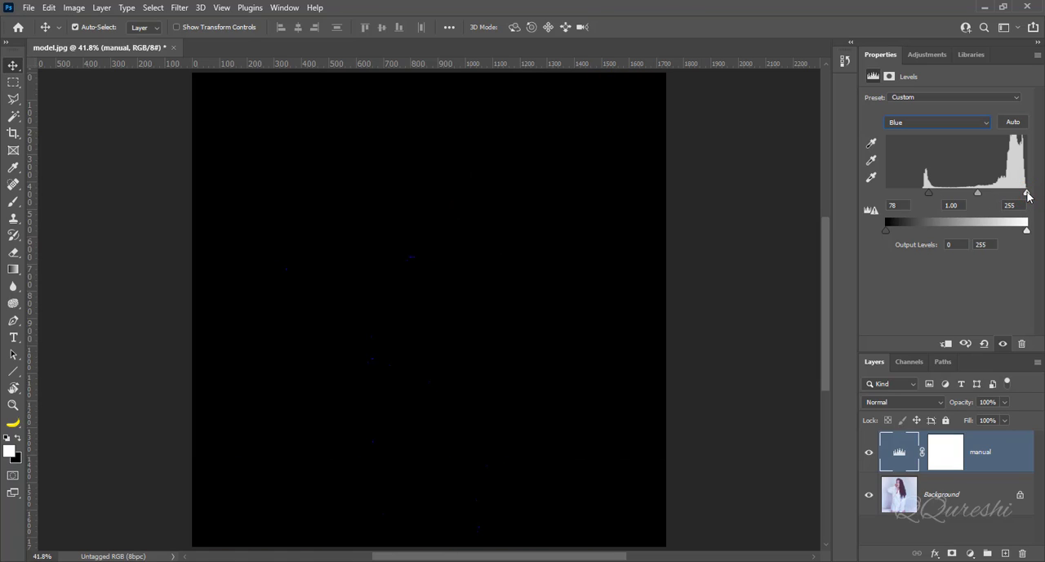
drag(1028, 196, 1022, 196)
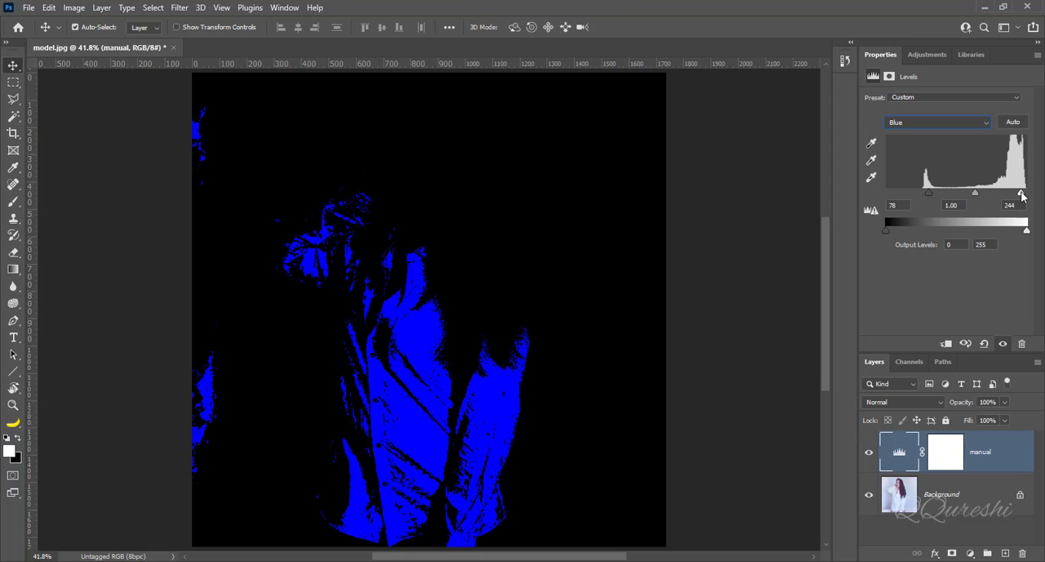
drag(1022, 196, 1021, 196)
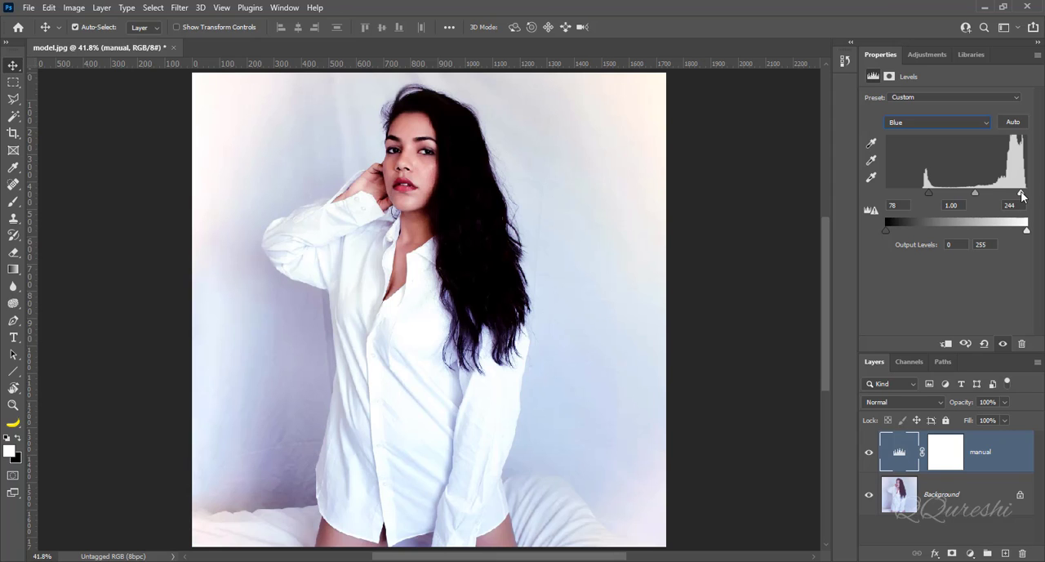
Step: Hide the "manual" layer and add a second Levels adjustment layer above it
click(870, 454)
click(869, 455)
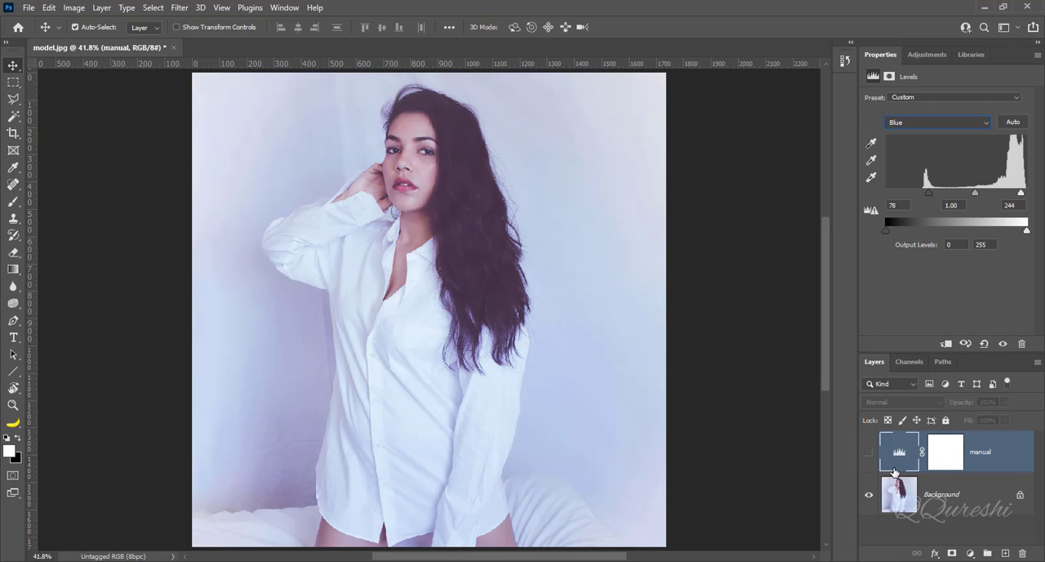
click(971, 554)
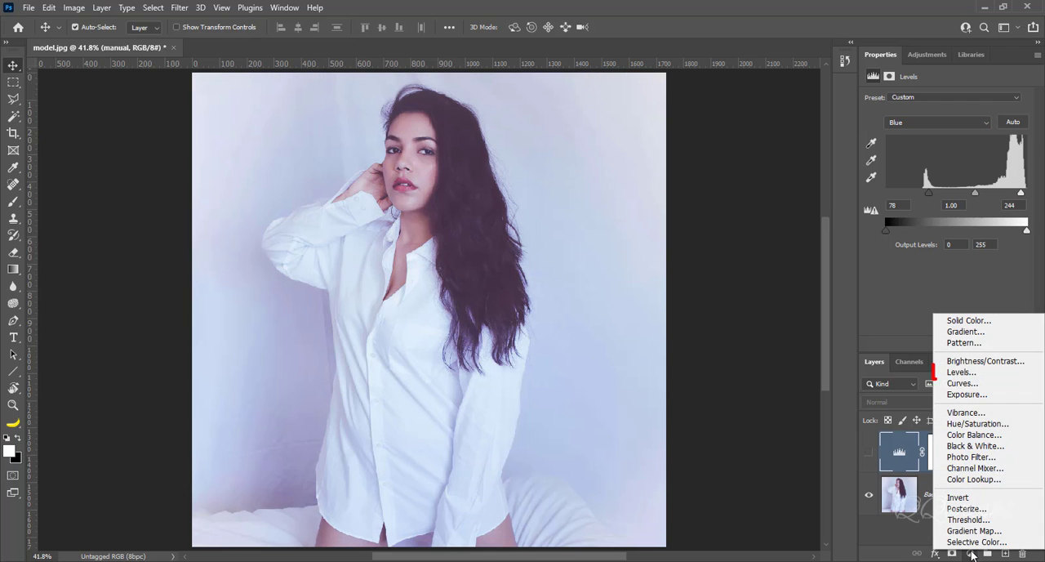
click(956, 373)
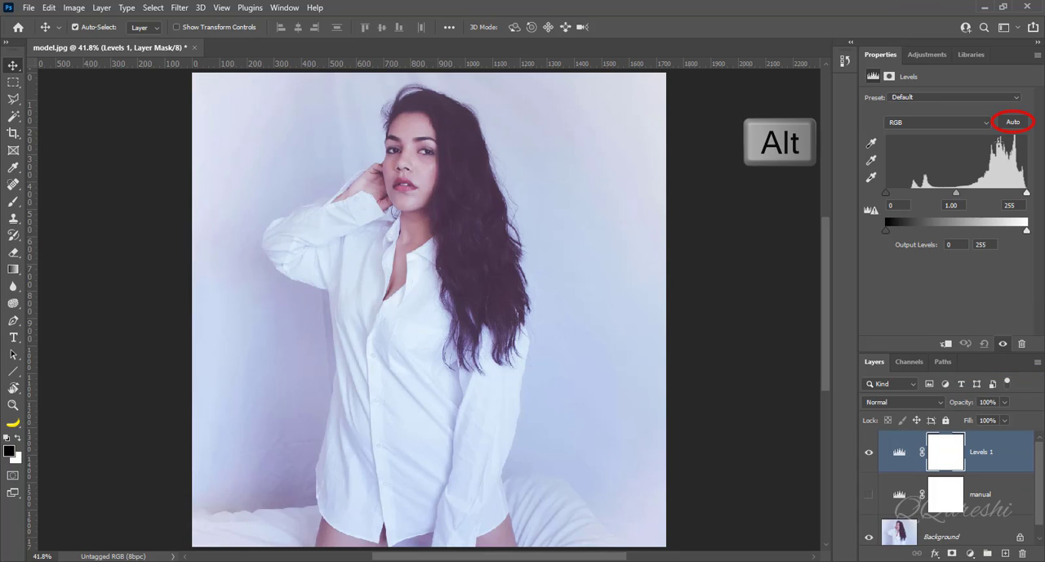
Step: Auto-correct the new Levels layer with Find Dark & Light Colors and Snap Neutral Midtones, and hide the layer to compare with the original
alt+click(1013, 122)
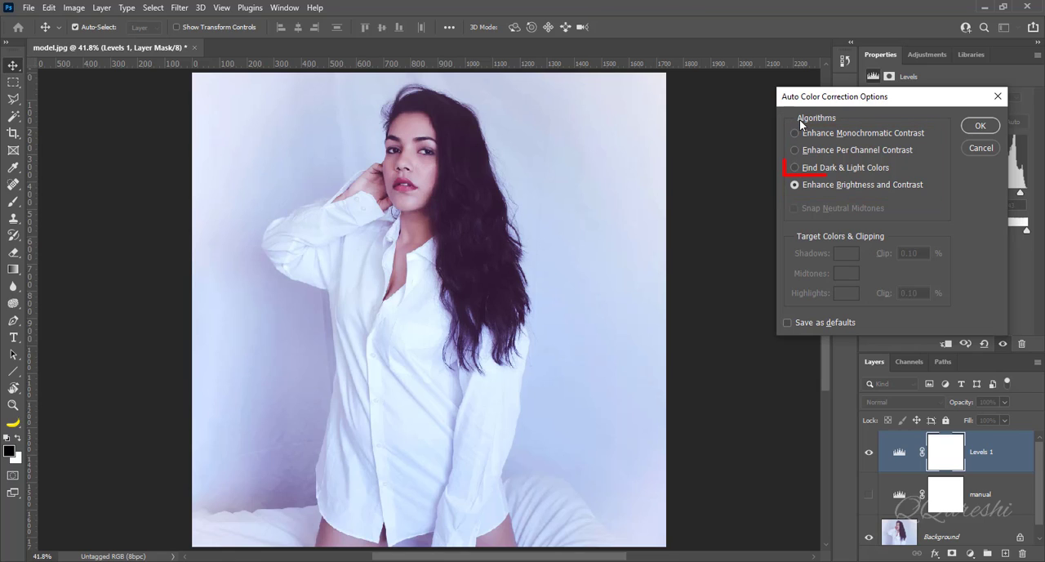
click(795, 168)
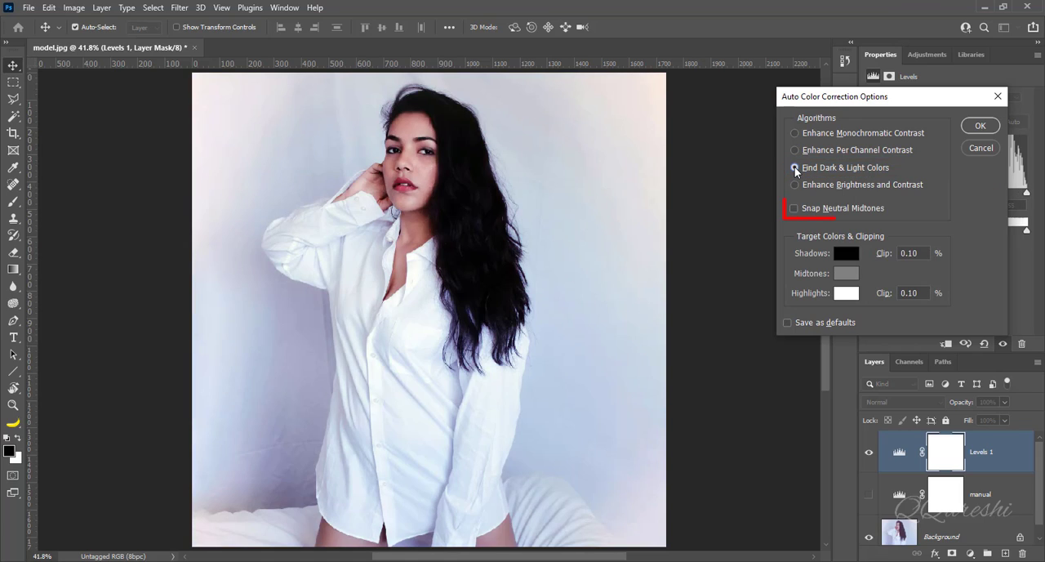
click(794, 209)
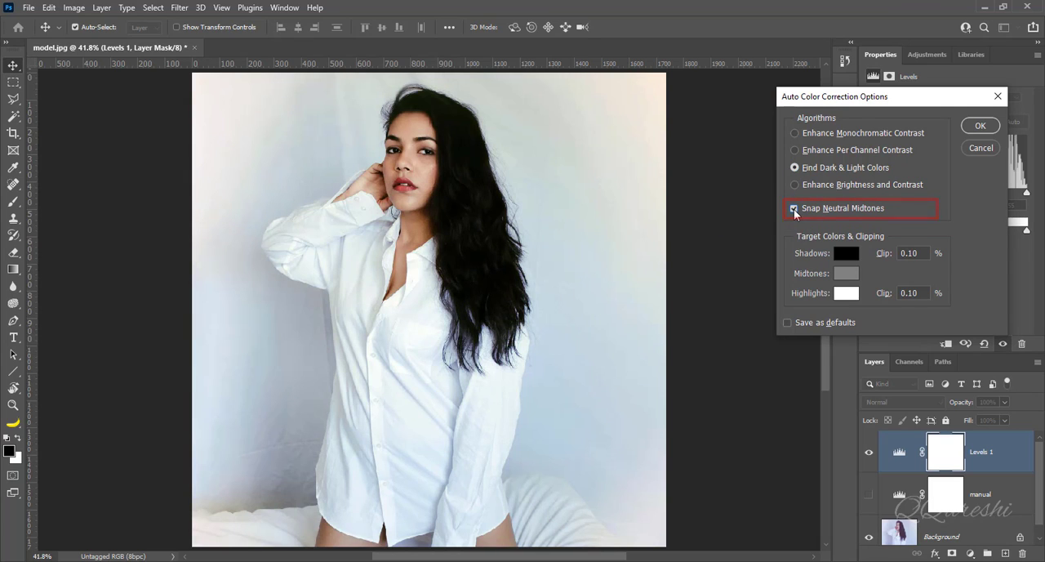
click(974, 126)
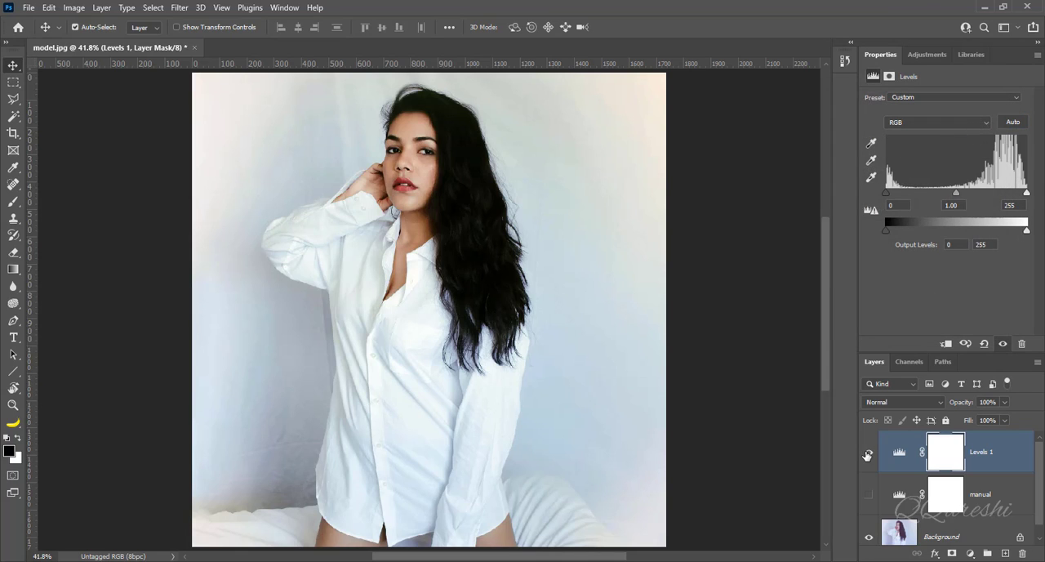
click(868, 455)
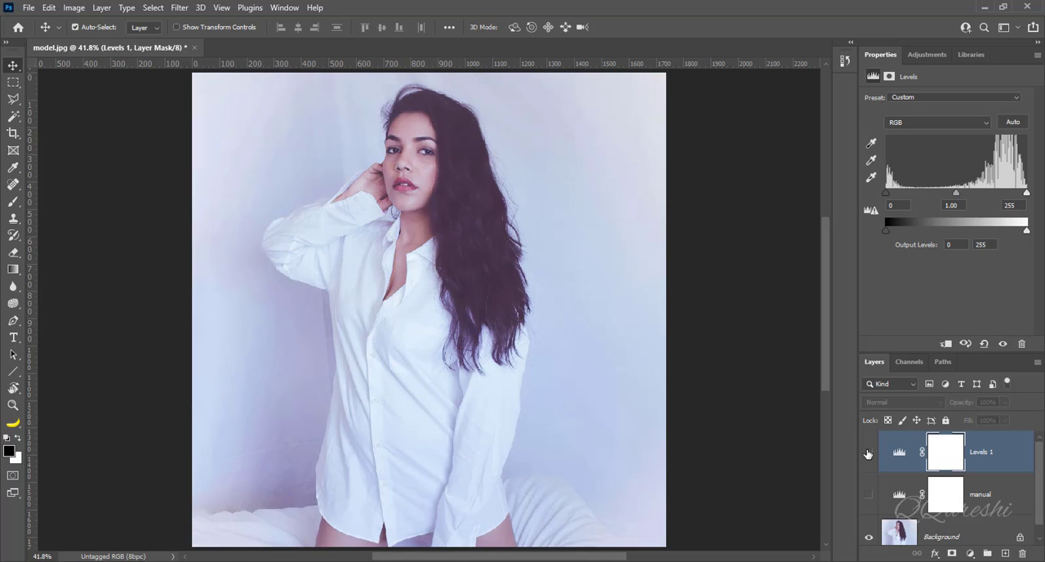
Step: Show the new Levels adjustment layer again and rename it "auto"
click(868, 454)
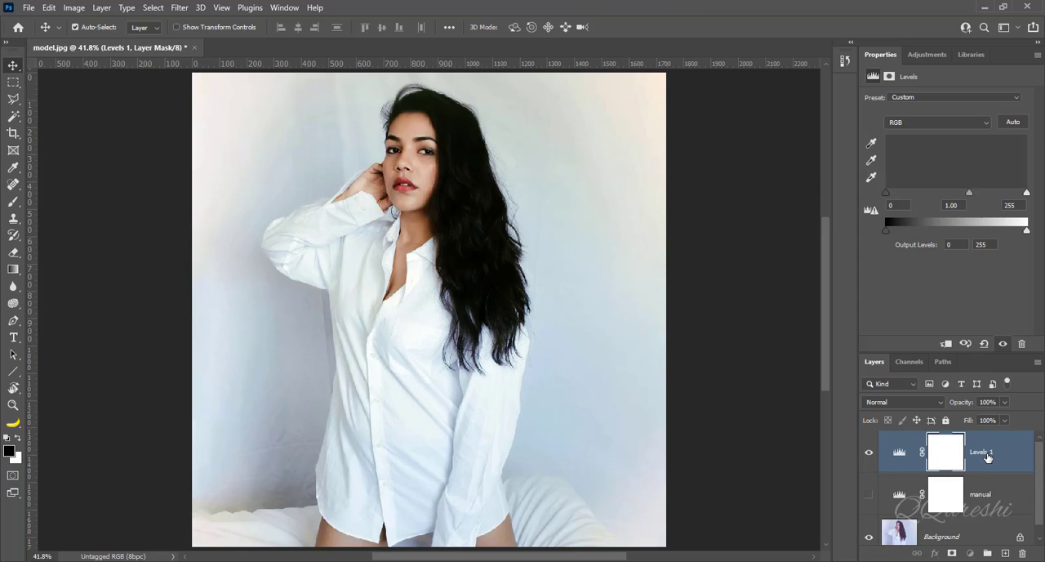
double_click(988, 454)
text(au)
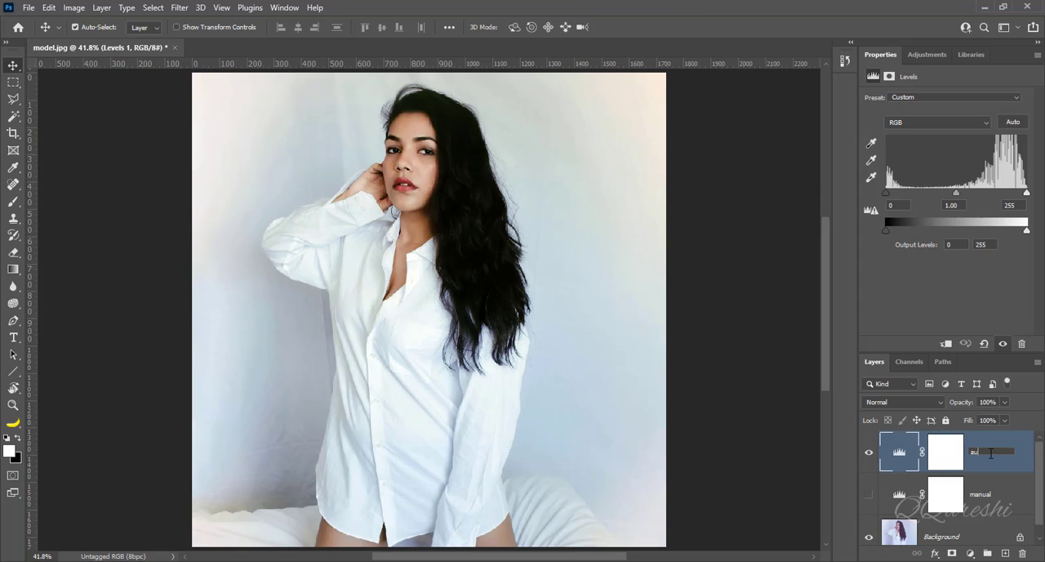
text(to)
key(Return)
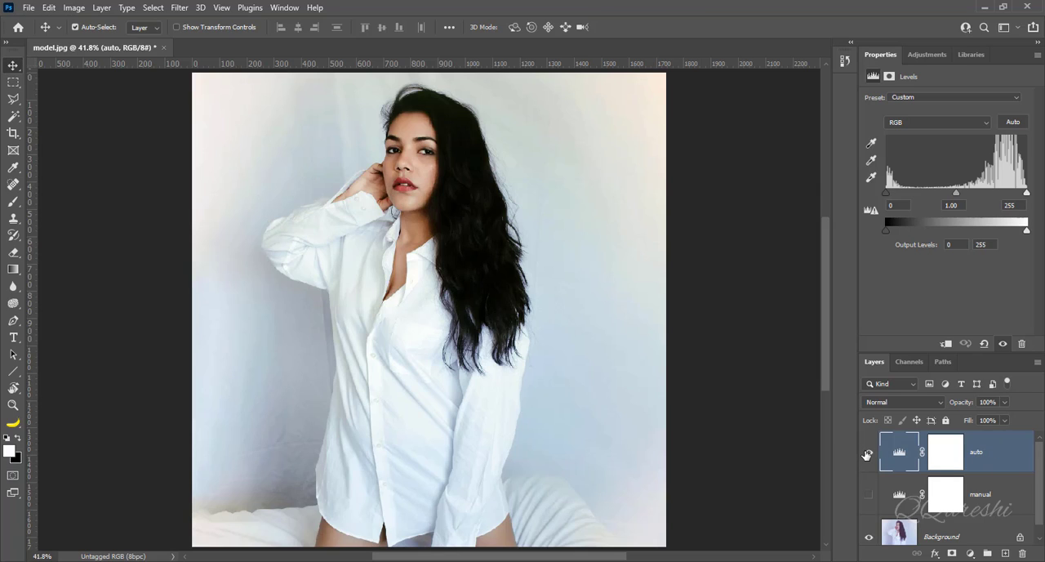
Step: Hide the "auto" layer and show "manual" to compare the corrections, and delete both Levels layers
click(870, 452)
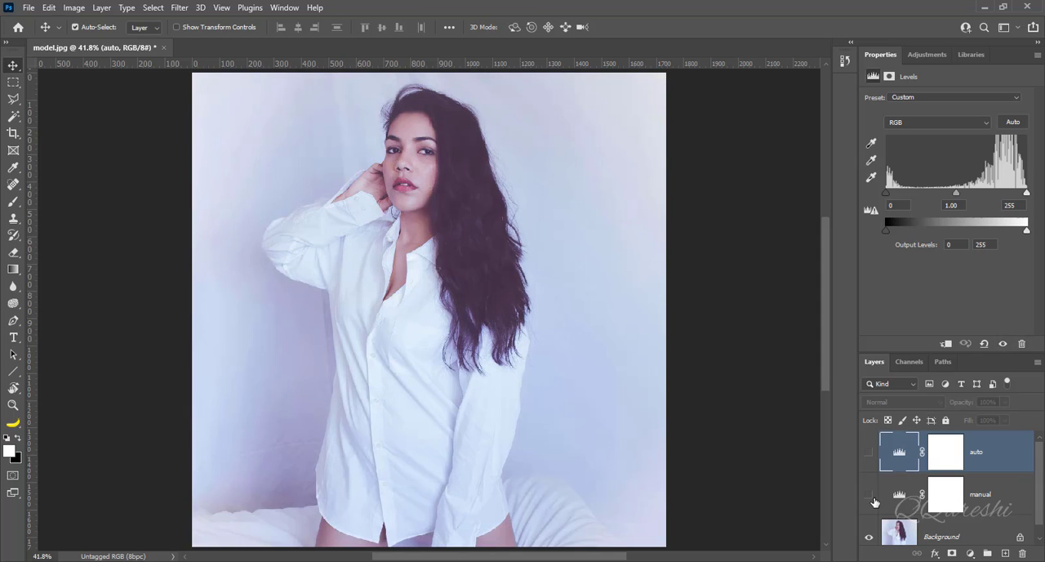
click(868, 497)
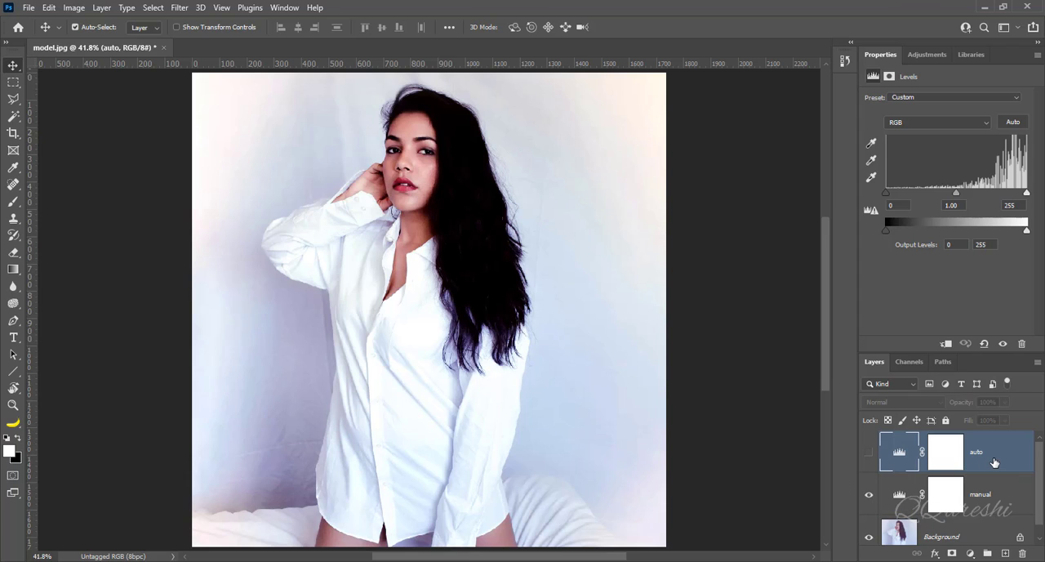
shift+click(1000, 498)
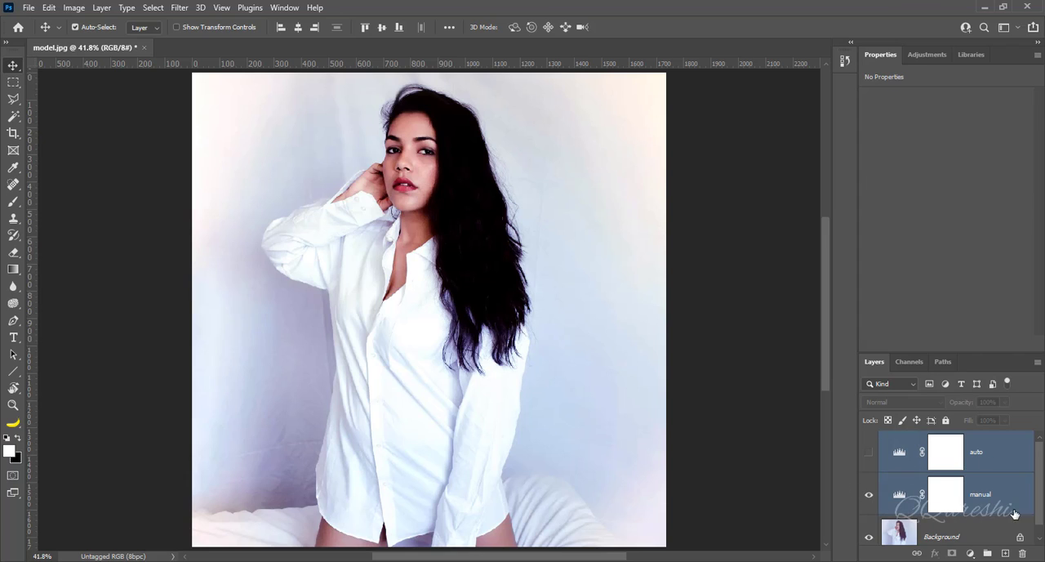
click(1023, 555)
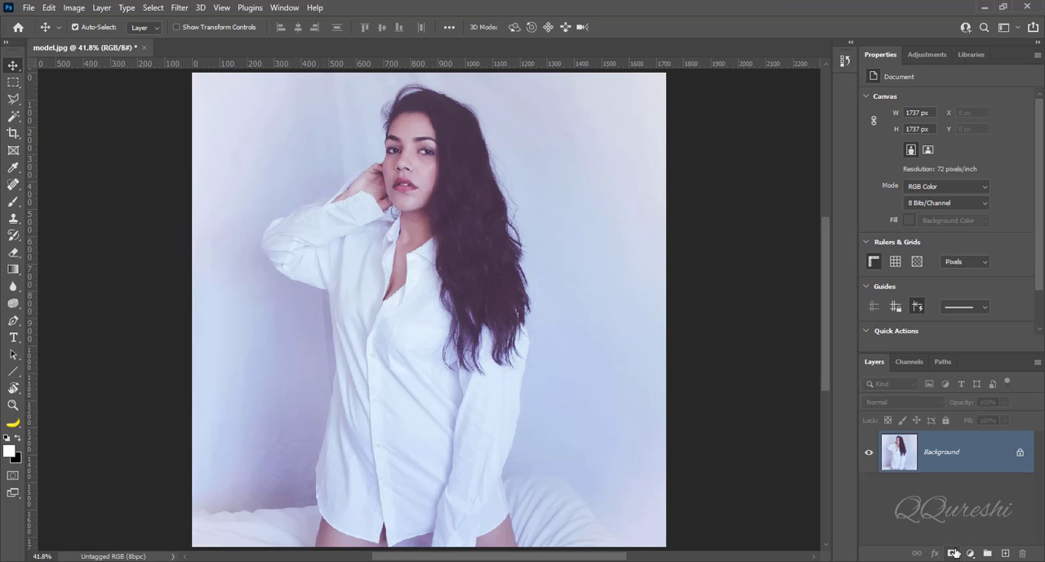
Step: Add a Curves adjustment layer above the Background and rename it "maual"
click(969, 553)
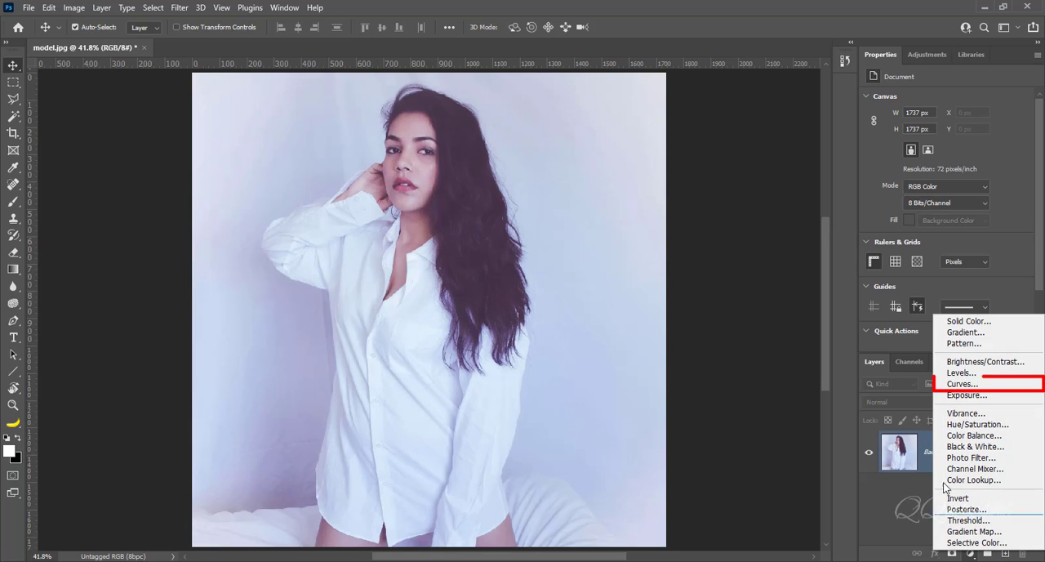
click(944, 385)
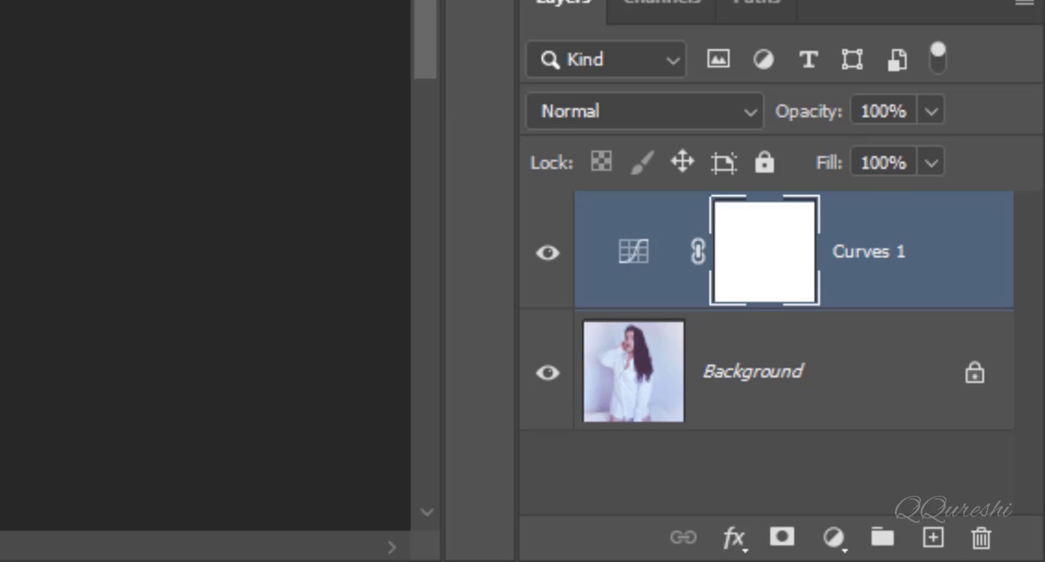
double_click(853, 260)
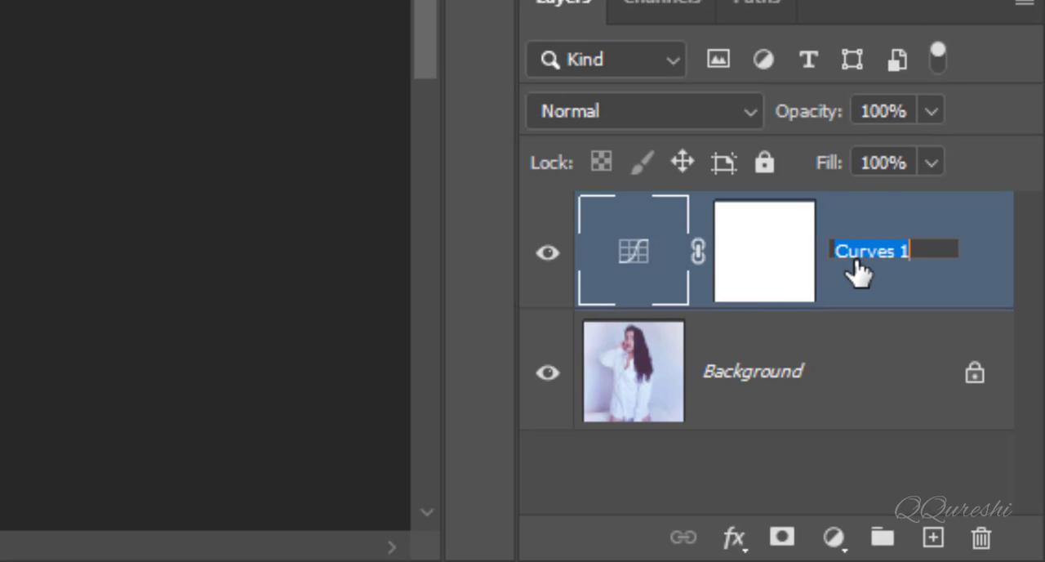
text(maual)
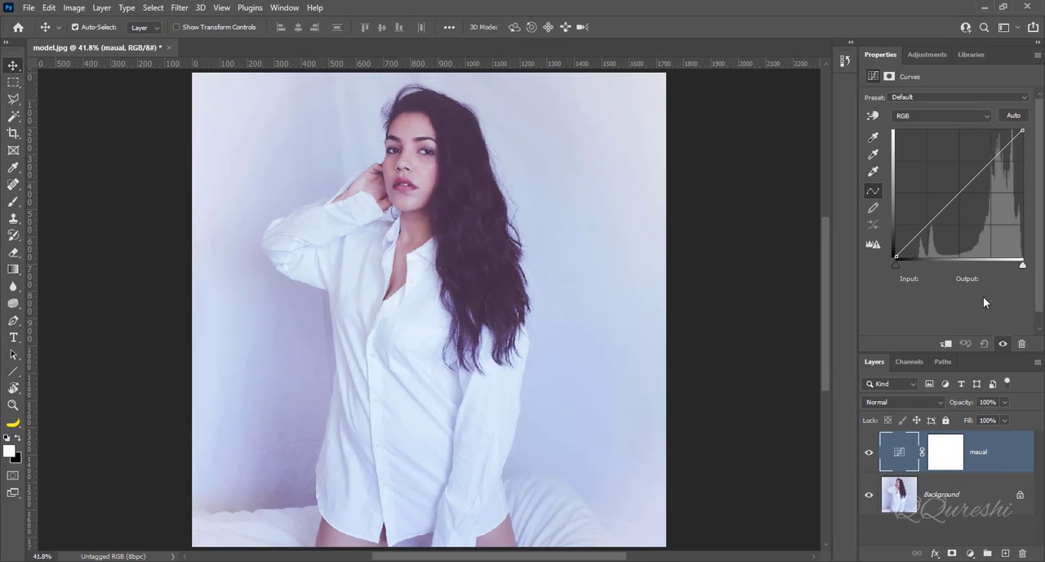
Step: In the Red channel of the Curves adjustment, set the black point input to 76 and the white point input to 217 using the clipping preview
click(913, 116)
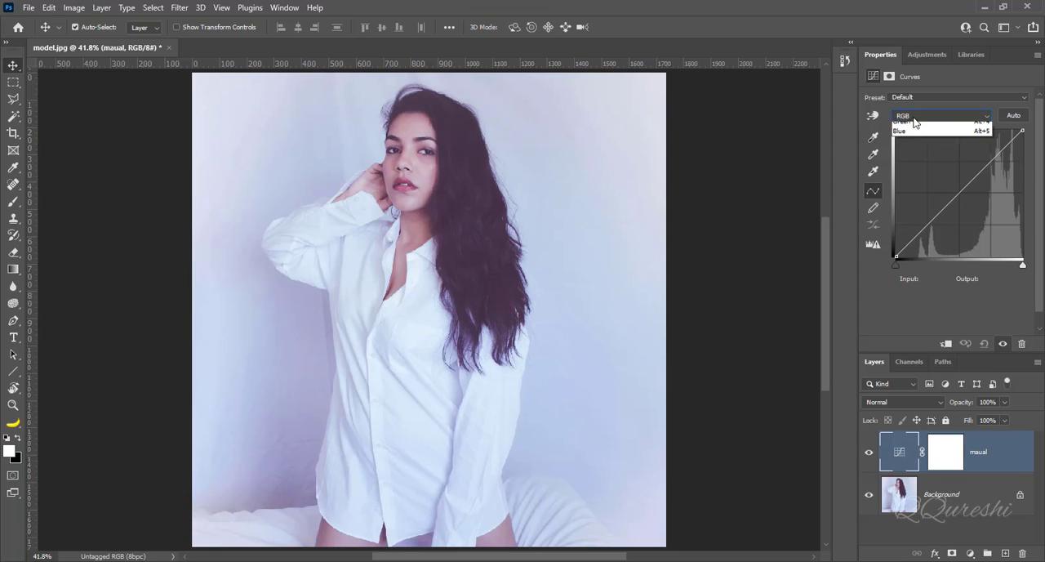
click(913, 136)
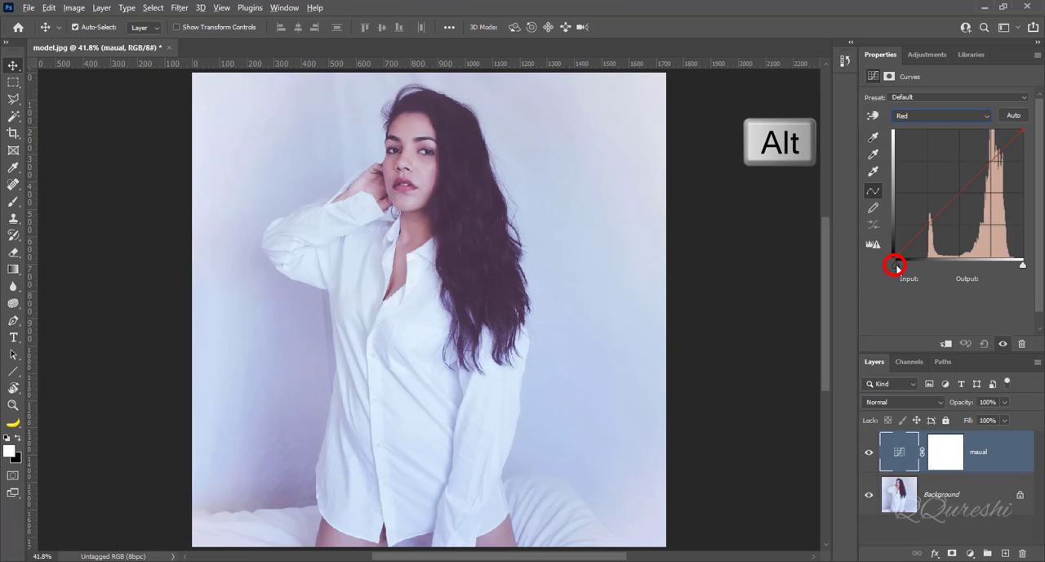
drag(896, 265, 944, 276)
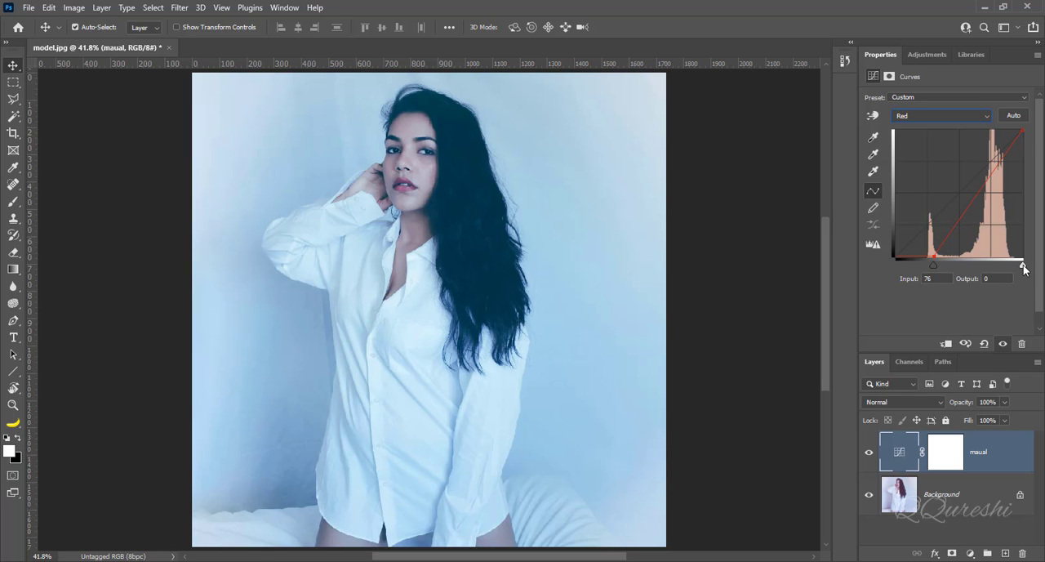
drag(1024, 268, 1005, 274)
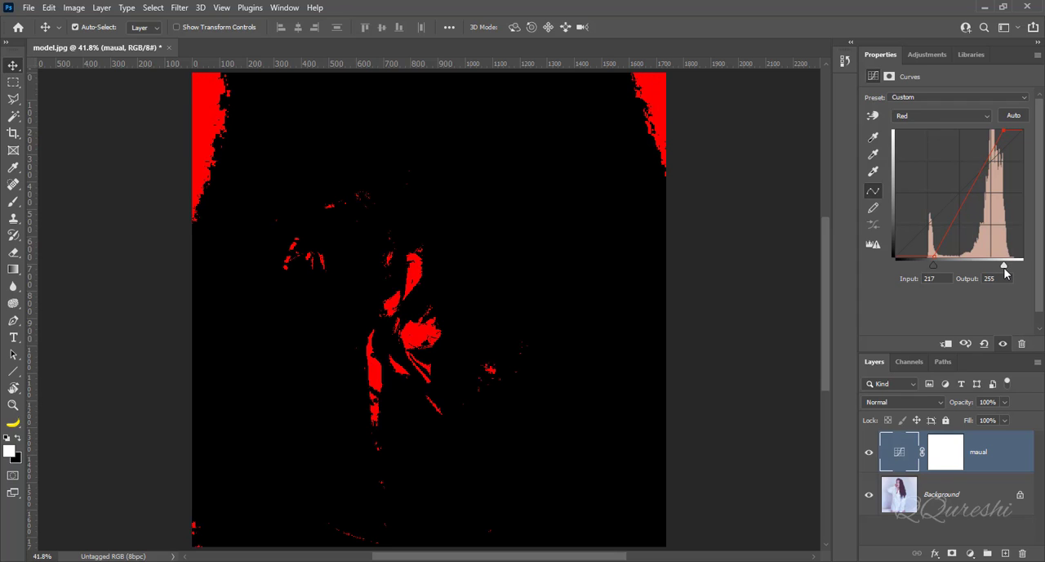
drag(1005, 274, 1005, 274)
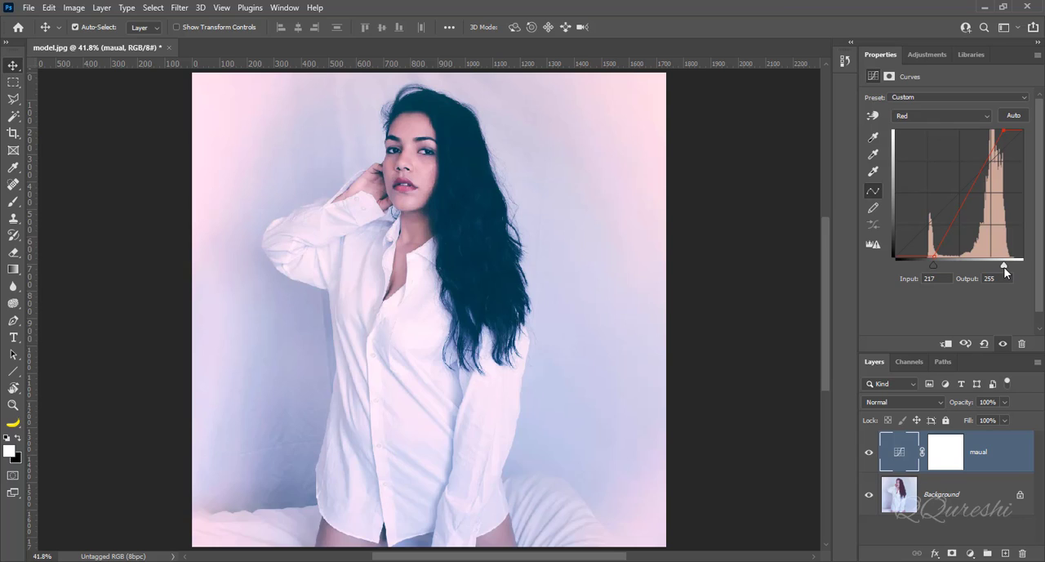
Step: In the Green channel of the curve, set the black point input to 56 and the white point input to 224 using the clipping preview
click(918, 118)
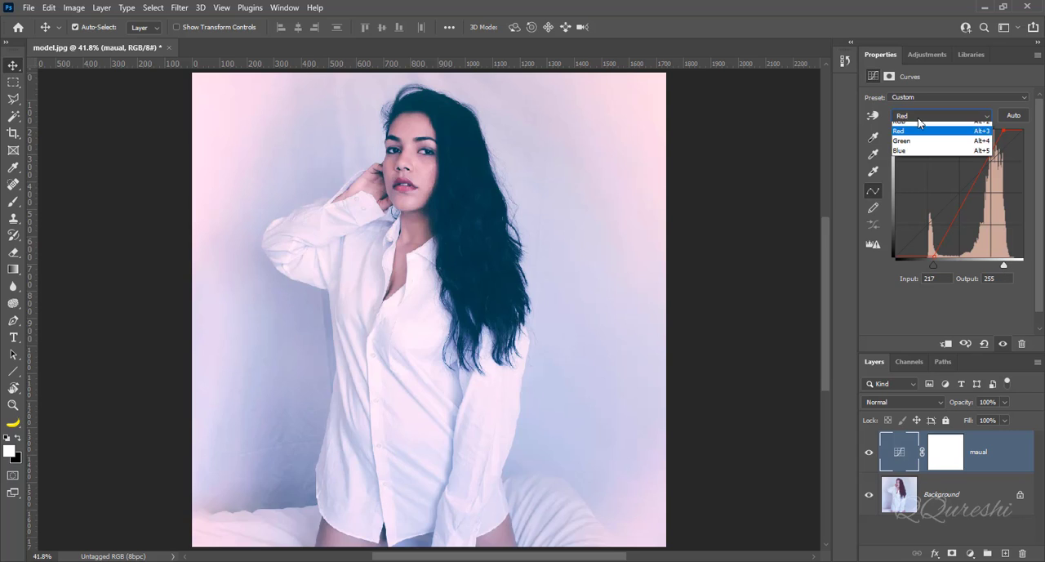
click(903, 142)
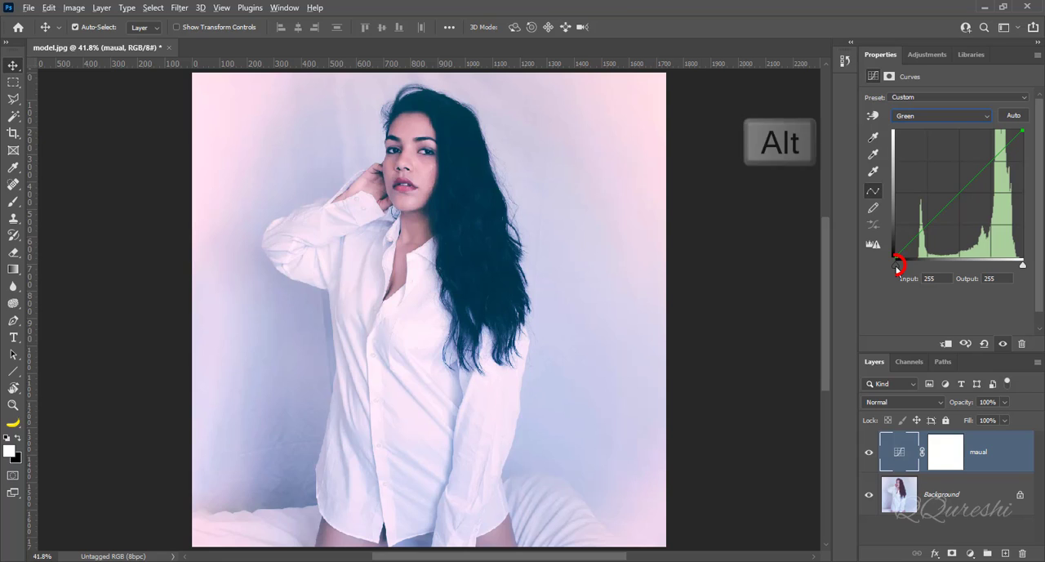
alt+click(896, 265)
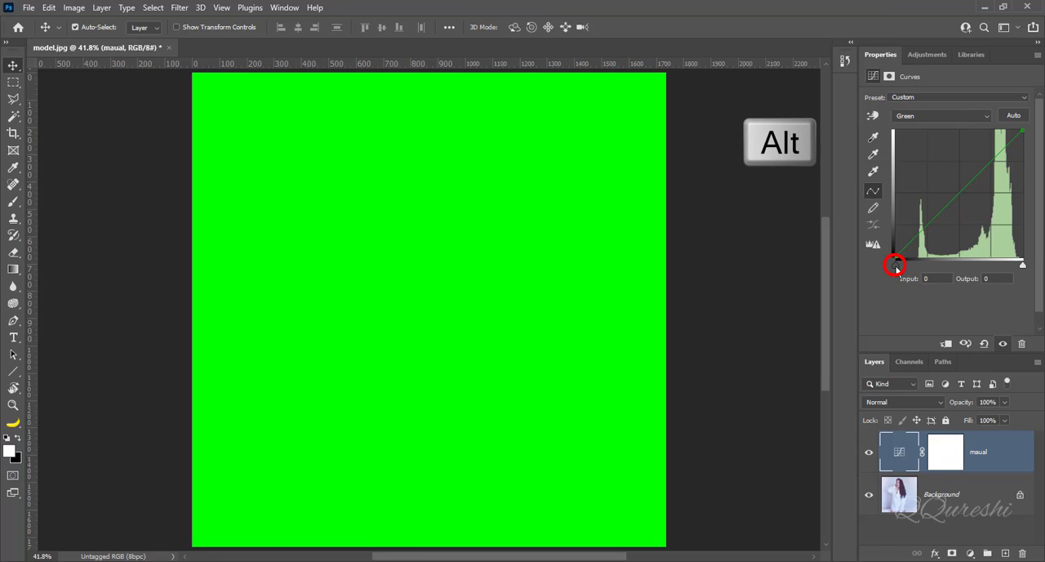
drag(898, 269, 925, 274)
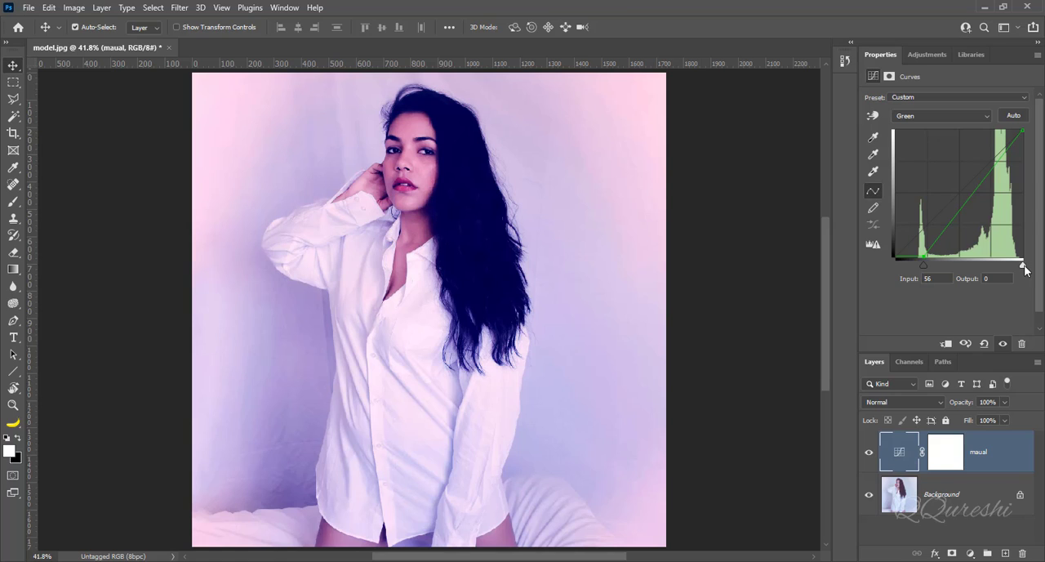
key(alt)
drag(1024, 266, 1008, 269)
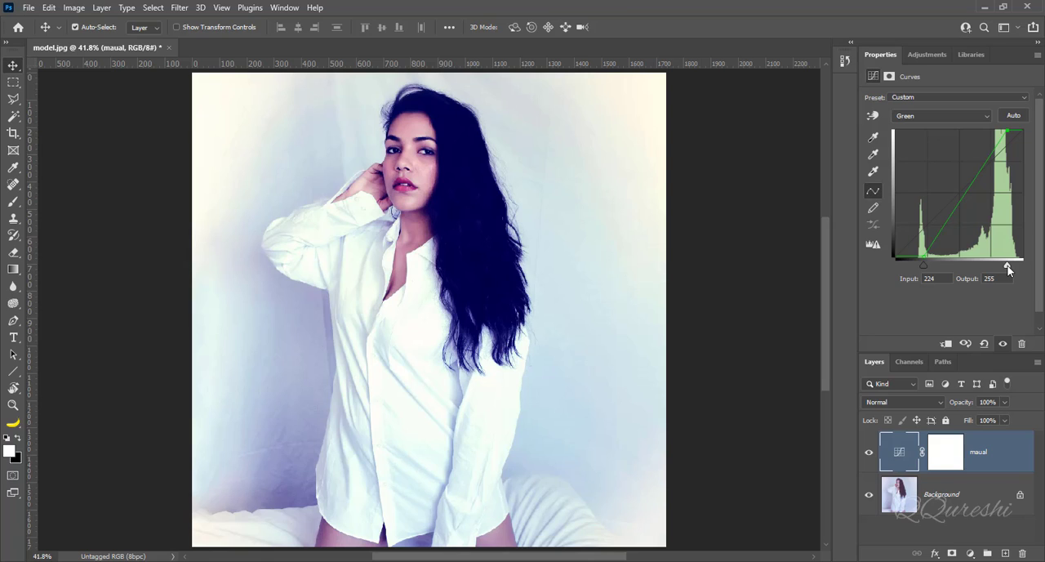
Step: In the Blue channel of the curve, set the black point input to 78 and the white point input to 241
click(914, 119)
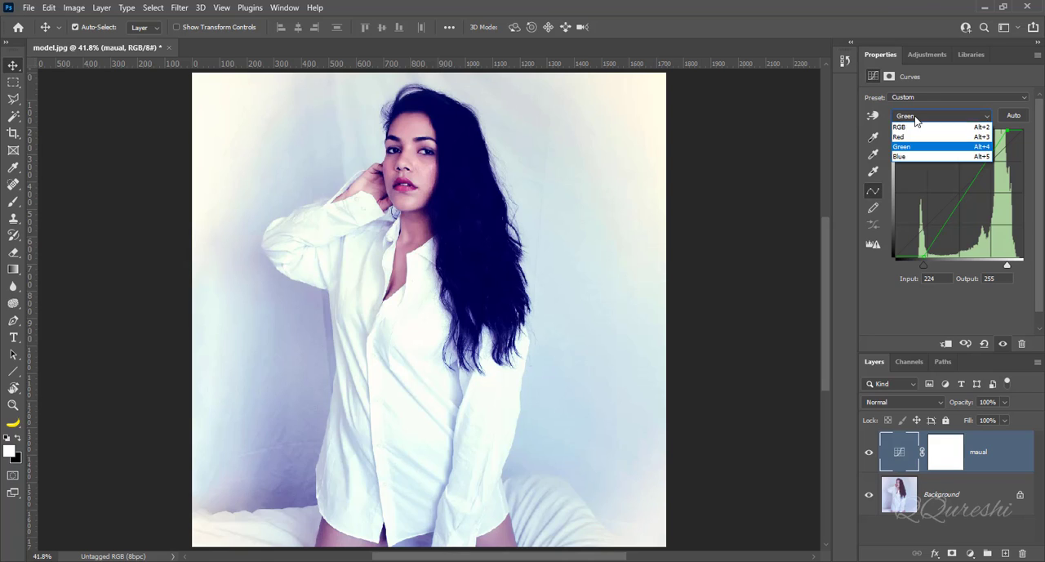
click(902, 155)
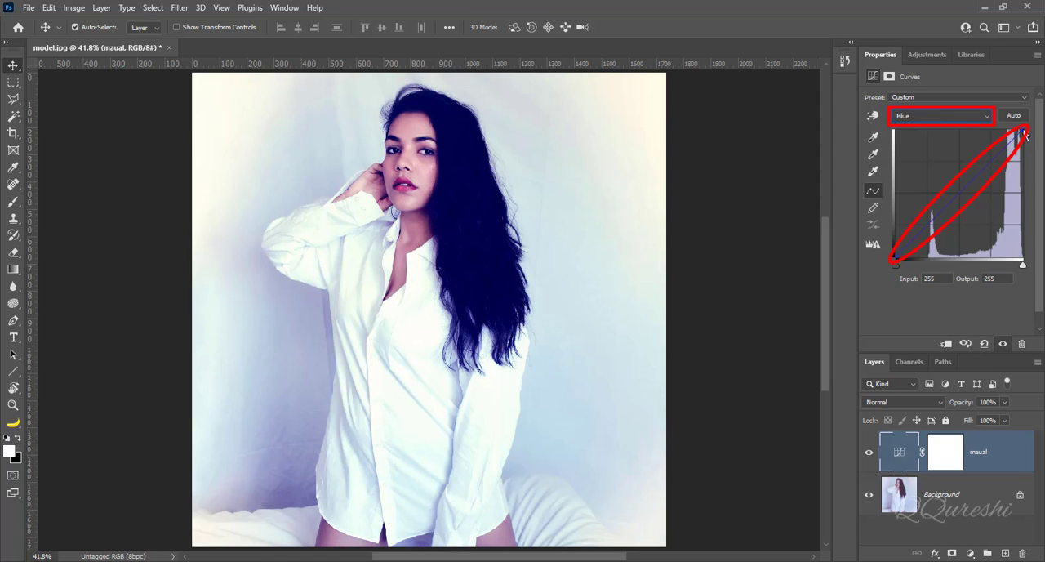
alt+click(896, 265)
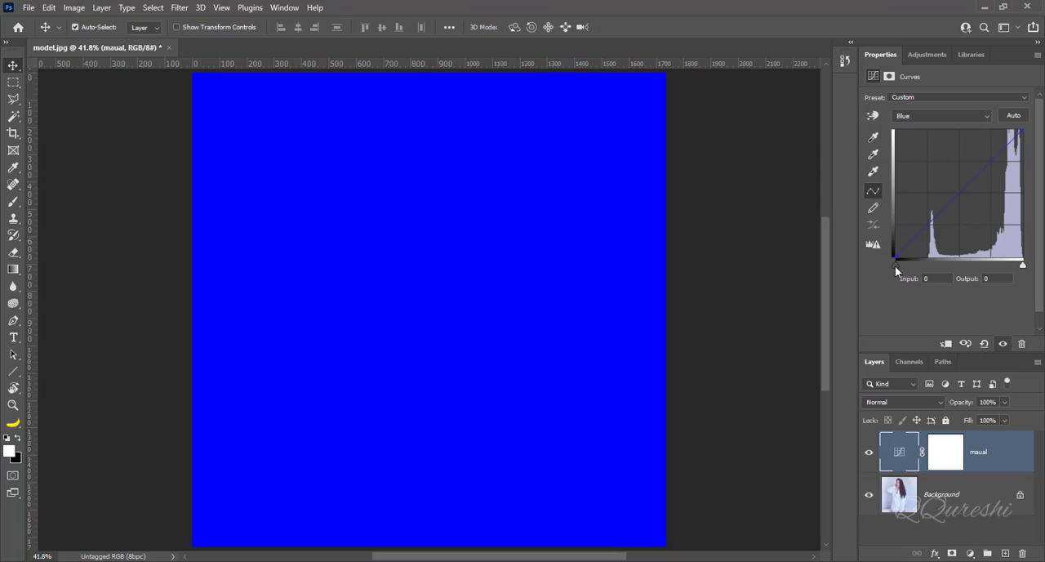
drag(905, 266, 936, 268)
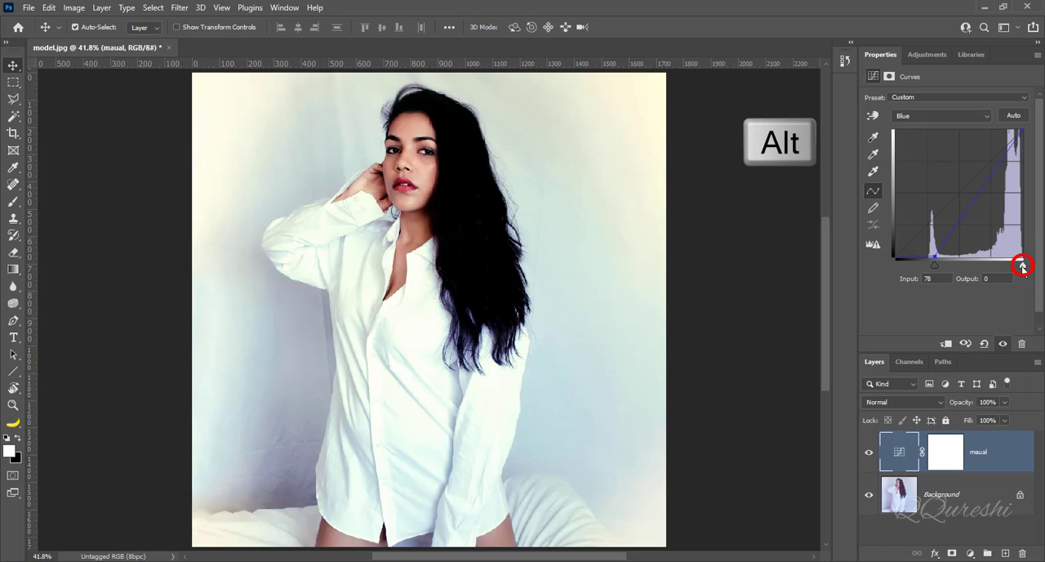
drag(1023, 267, 1017, 270)
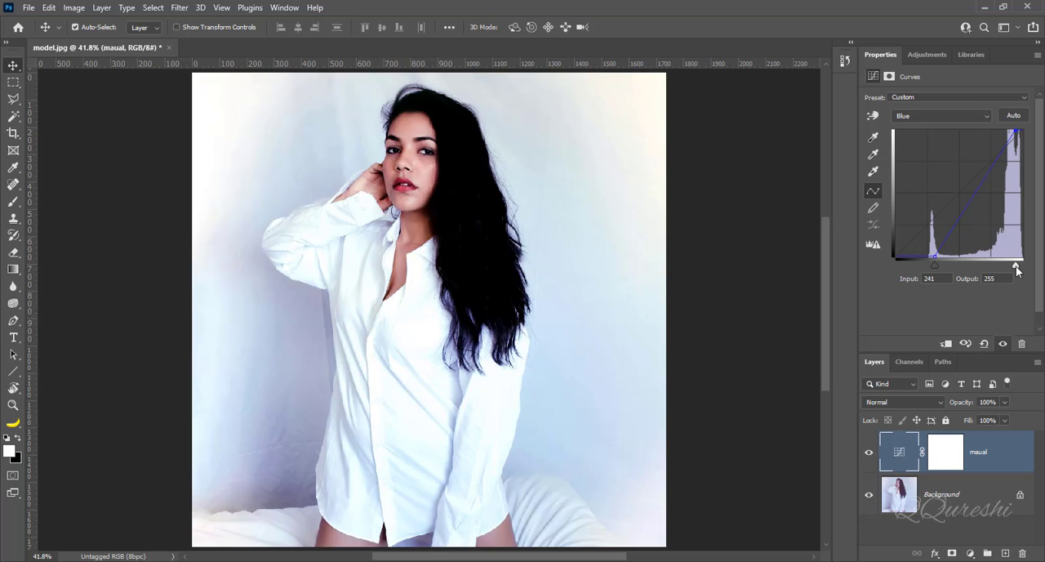
Step: Toggle the "maual" Curves layer's visibility to compare with the original photo, and leave the layer hidden
click(870, 454)
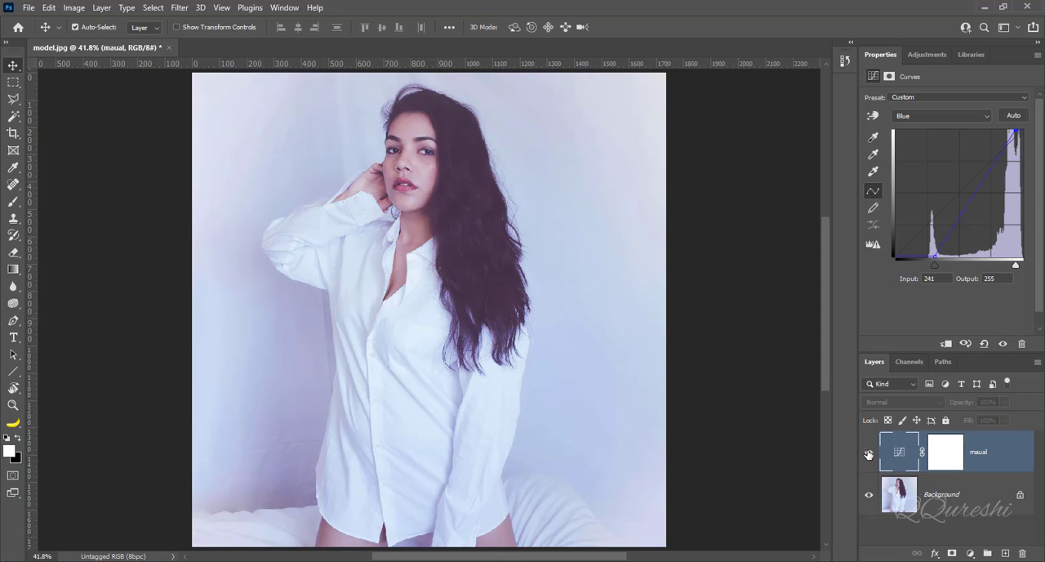
click(869, 454)
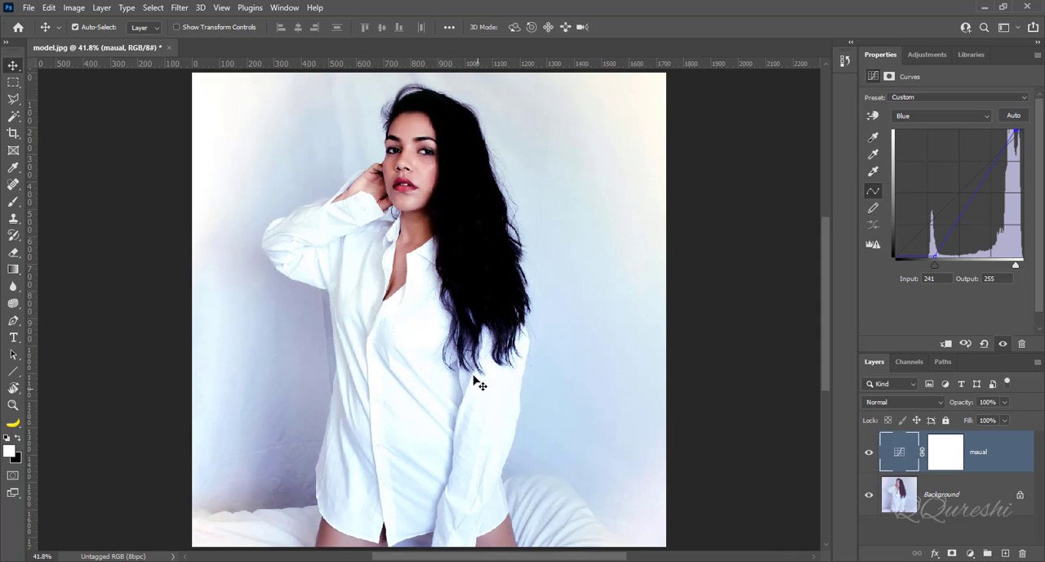
click(869, 454)
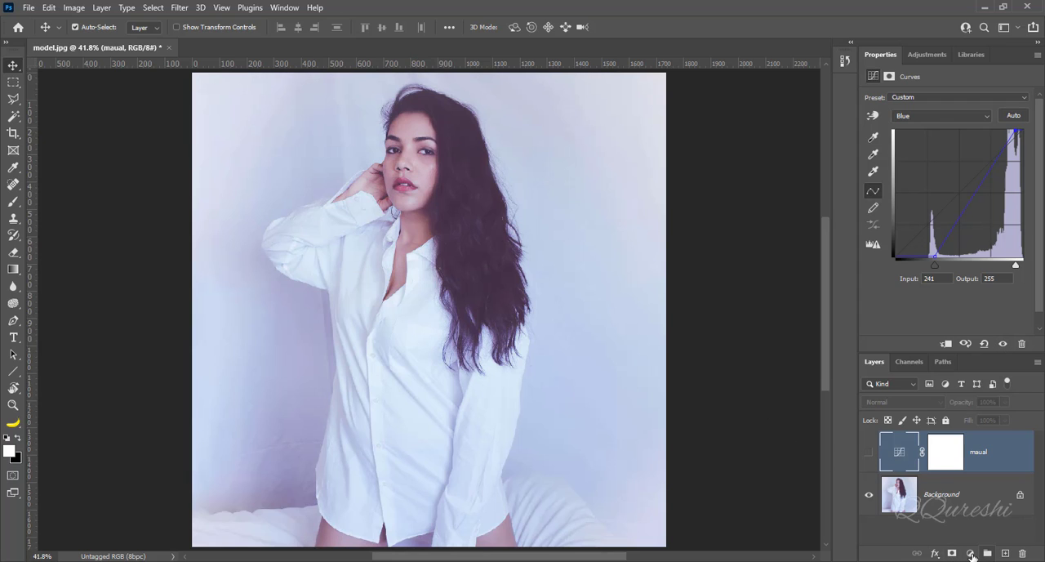
Step: Add a second Curves adjustment layer above the "maual" layer and rename it "auto"
click(970, 554)
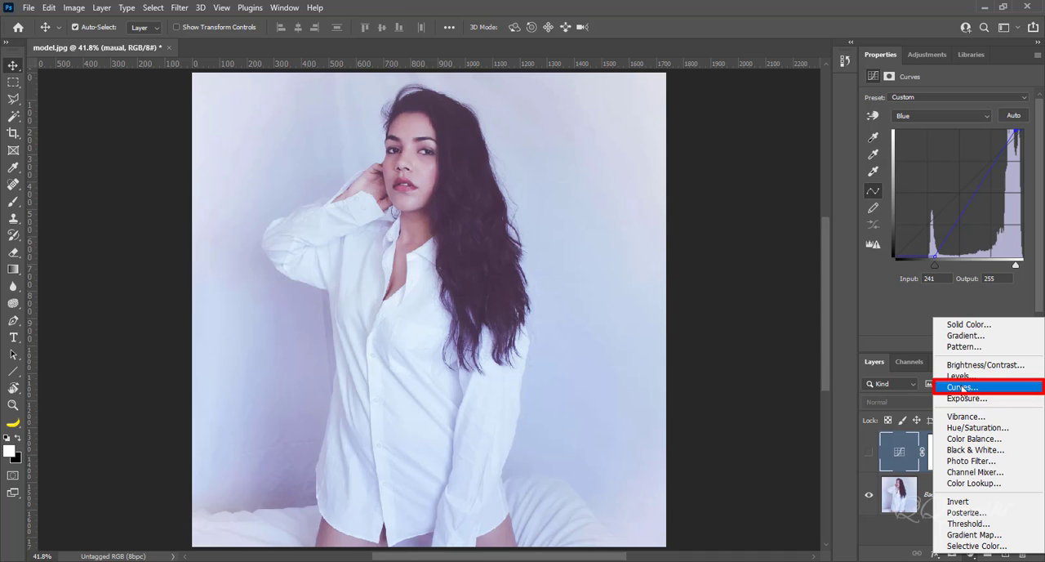
click(961, 388)
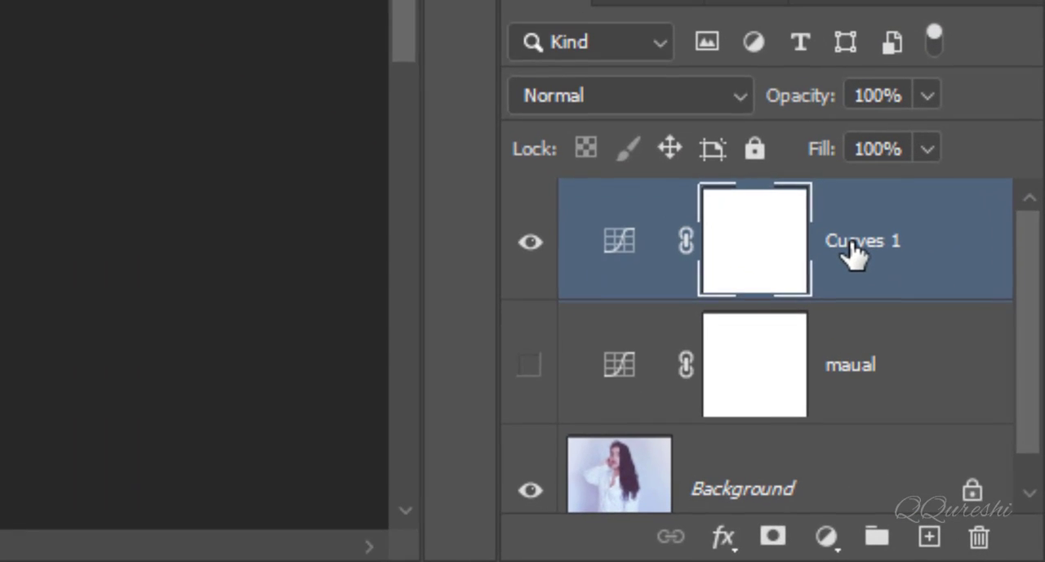
double_click(853, 244)
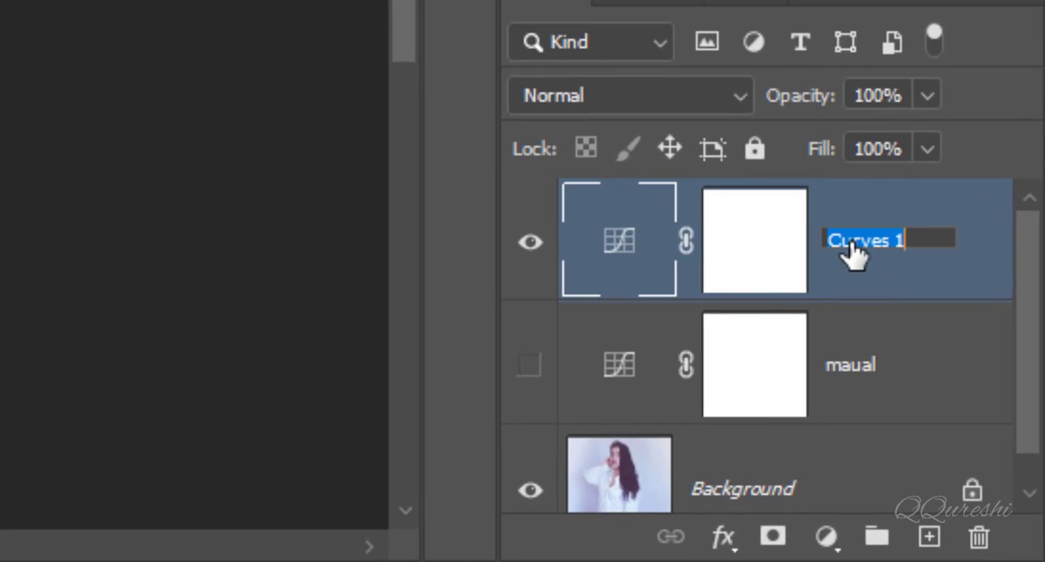
text(auto)
key(Return)
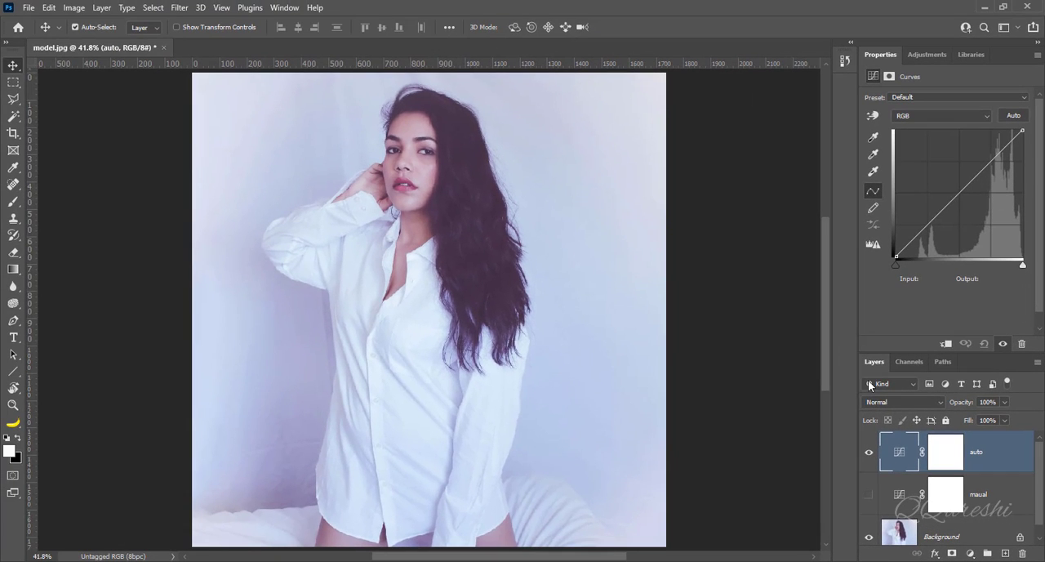
Step: Apply auto color correction to the "auto" Curves layer using Find Dark & Light Colors with Snap Neutral Midtones enabled
alt+click(1013, 119)
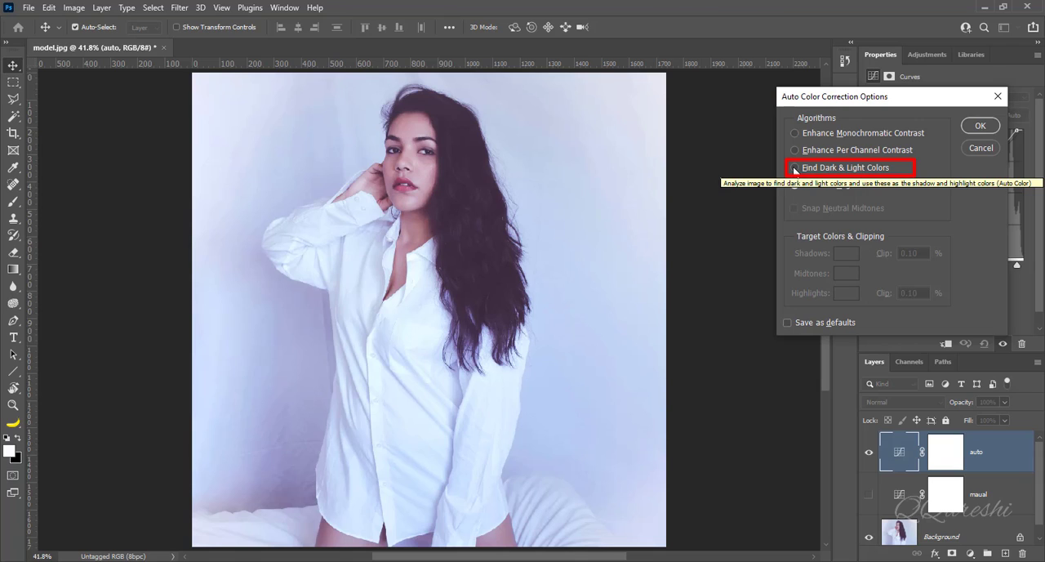
click(794, 168)
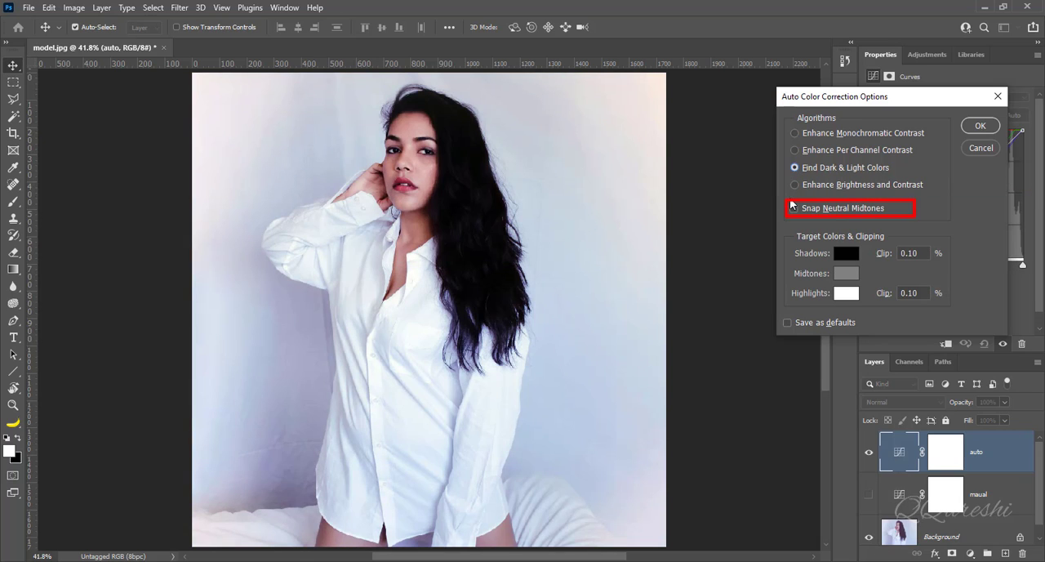
click(795, 209)
click(978, 128)
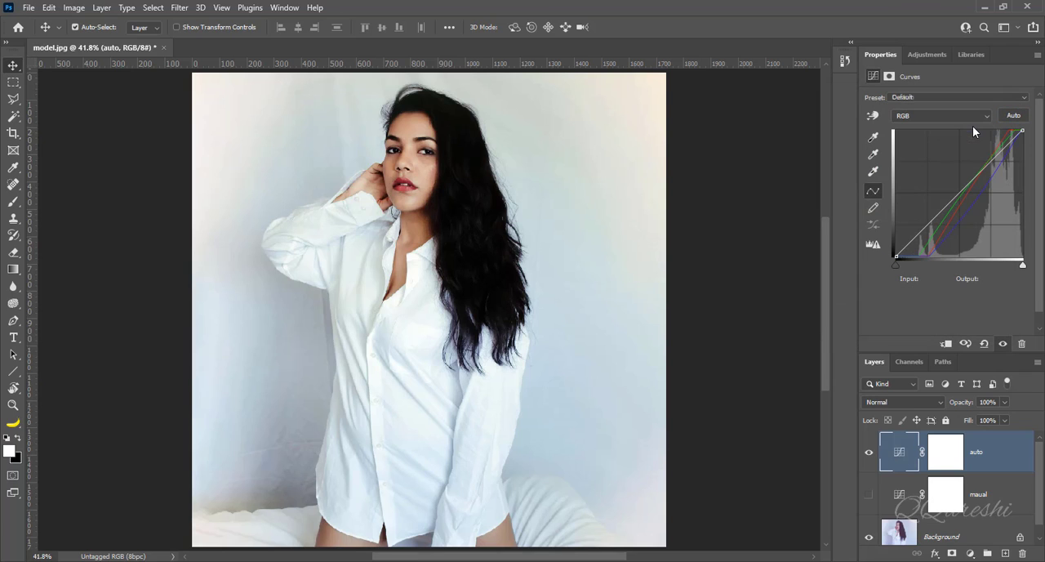
Step: Compare the "auto" and "maual" Curves layers with the original by toggling their visibility, leaving "auto" hidden and "maual" shown
click(870, 454)
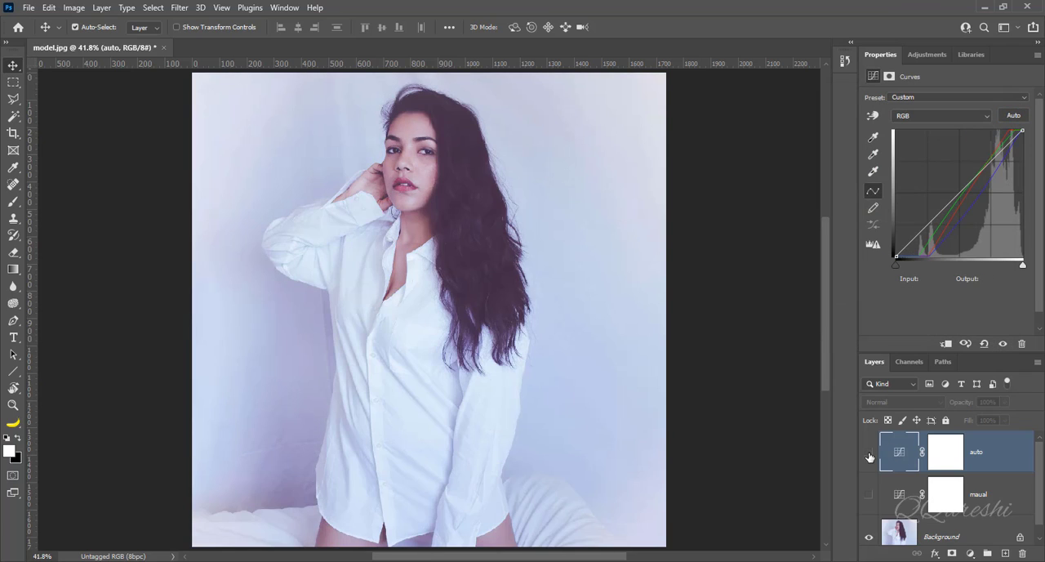
click(870, 454)
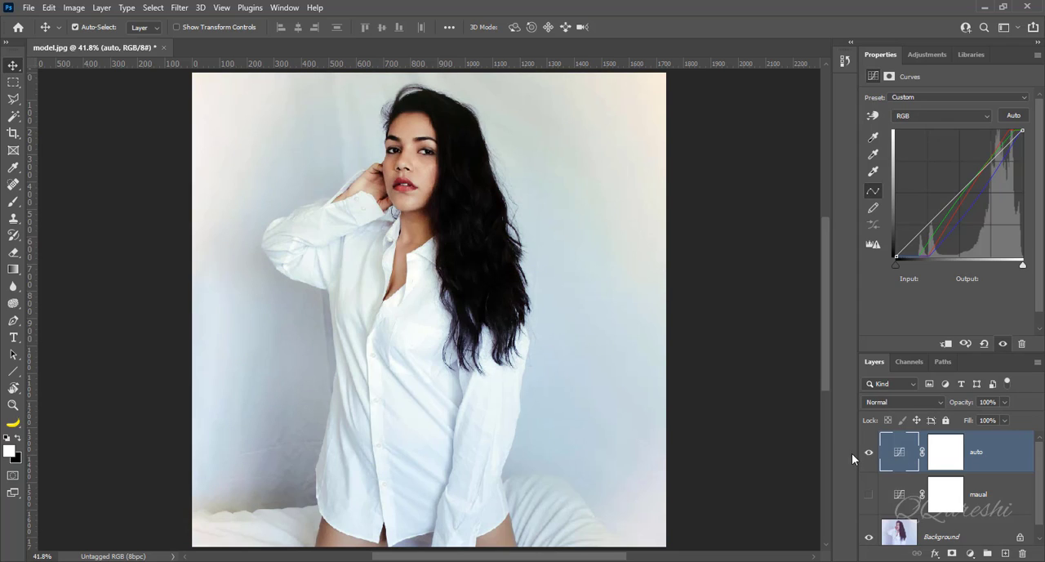
click(869, 455)
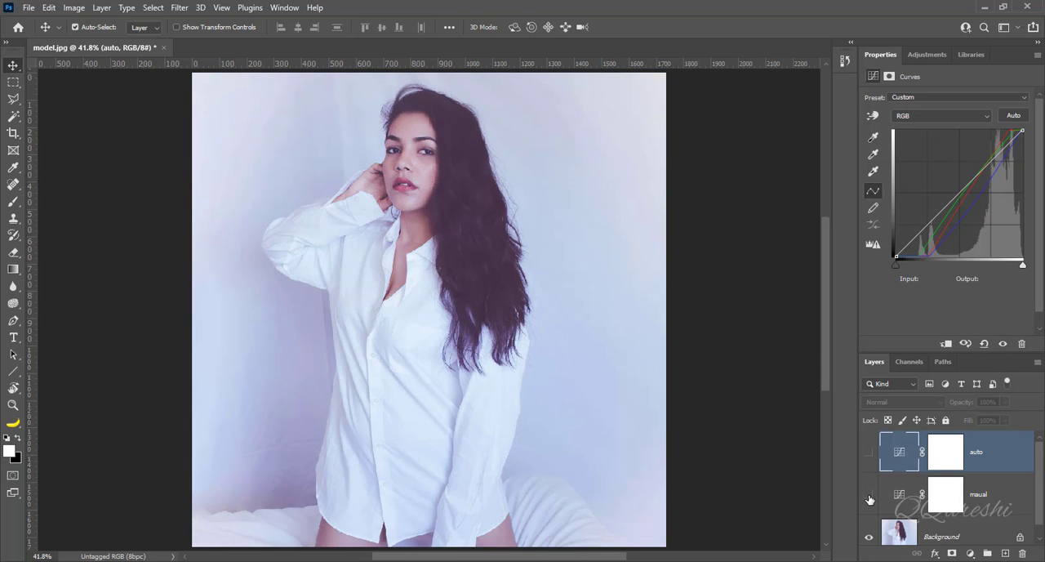
click(869, 495)
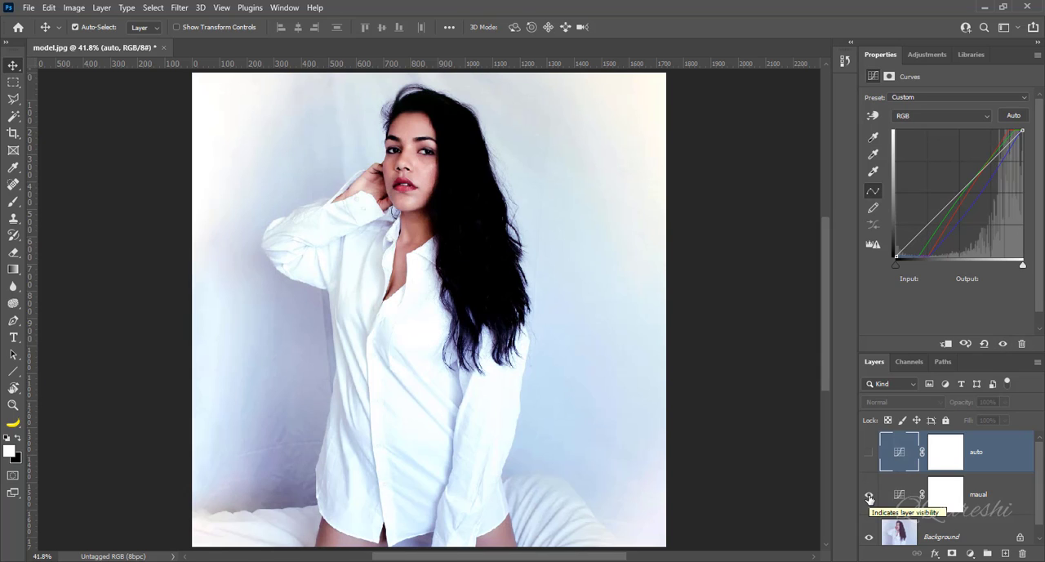
click(869, 497)
click(869, 496)
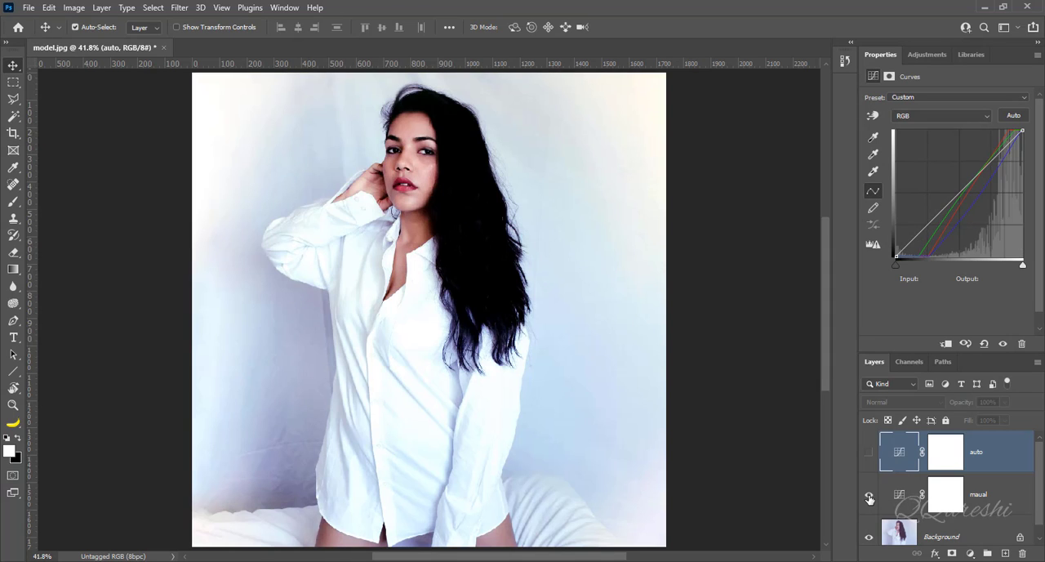